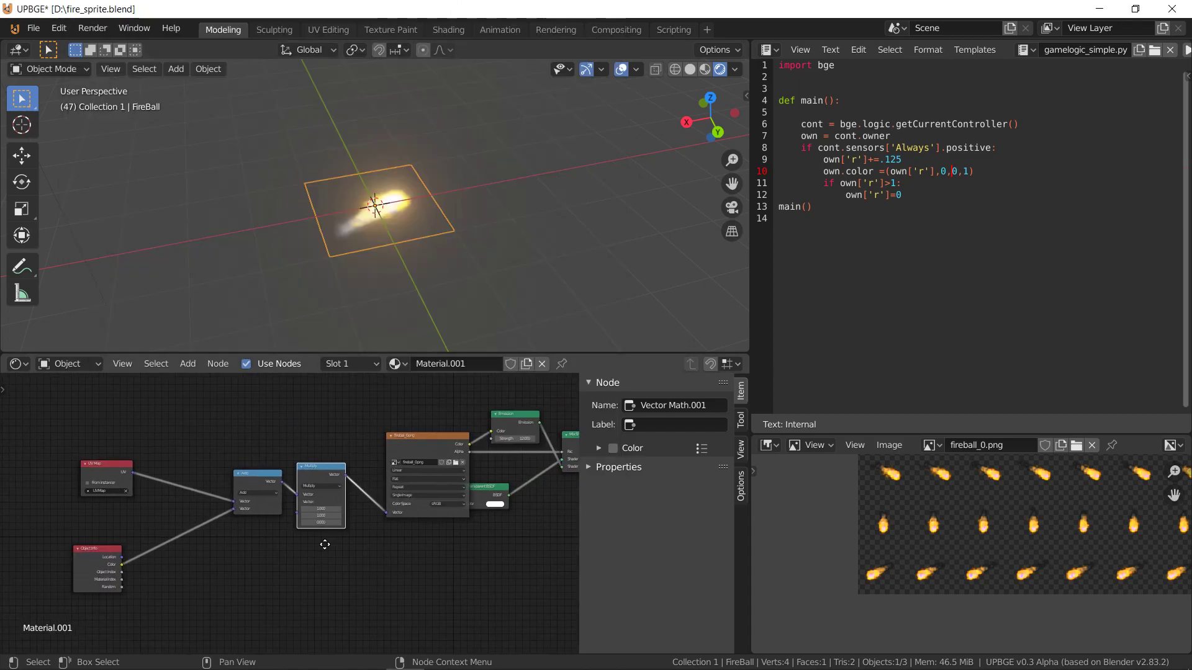
Feed the Add node's result straight into the fireball texture's Vector and delete the Multiply node
{"action": "scroll", "coordinate": [286, 551], "scroll_direction": "up", "scroll_amount": 4}
{"action": "left_click_drag", "start_coordinate": [322, 441], "coordinate": [283, 443]}
{"action": "middle_click_drag", "start_coordinate": [207, 549], "coordinate": [274, 532]}
{"action": "middle_click_drag", "start_coordinate": [491, 491], "coordinate": [362, 527]}
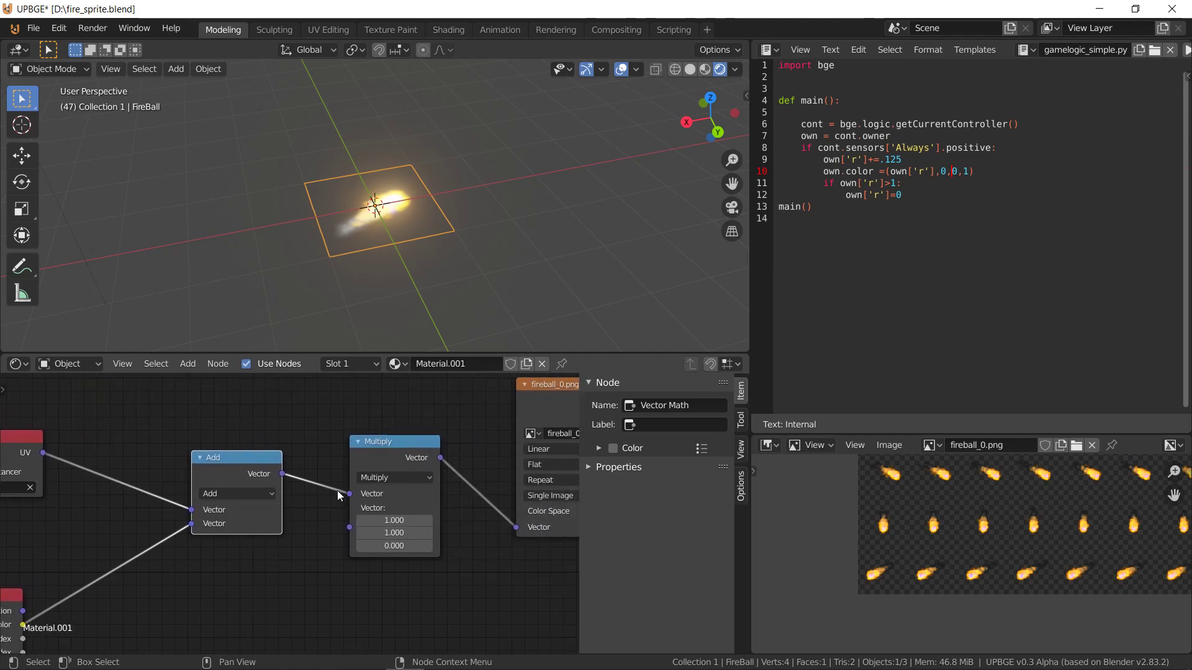
{"action": "left_click_drag", "start_coordinate": [349, 494], "coordinate": [515, 524]}
{"action": "left_click", "coordinate": [382, 440]}
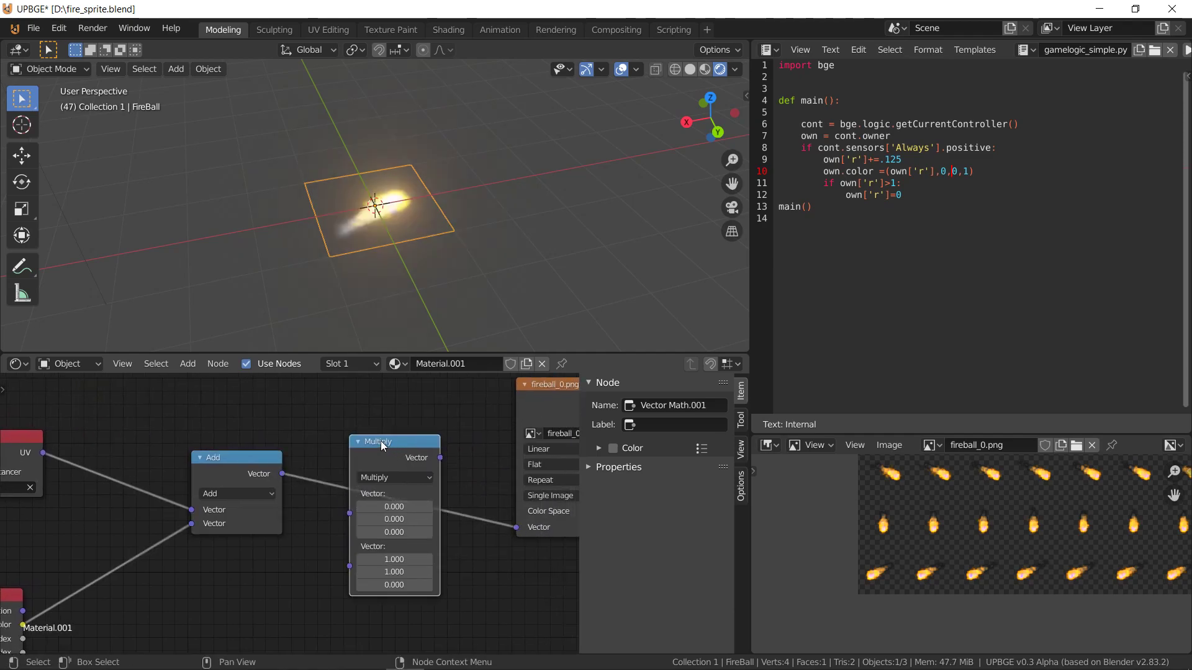
{"action": "key", "text": "x"}
Arrange the Object Info, UV Map and Add nodes neatly beside each other
{"action": "scroll", "coordinate": [285, 566], "scroll_direction": "down", "scroll_amount": 3}
{"action": "middle_click_drag", "start_coordinate": [278, 568], "coordinate": [339, 559]}
{"action": "left_click_drag", "start_coordinate": [164, 552], "coordinate": [207, 528]}
{"action": "left_click_drag", "start_coordinate": [188, 470], "coordinate": [217, 474]}
{"action": "left_click", "coordinate": [311, 467]}
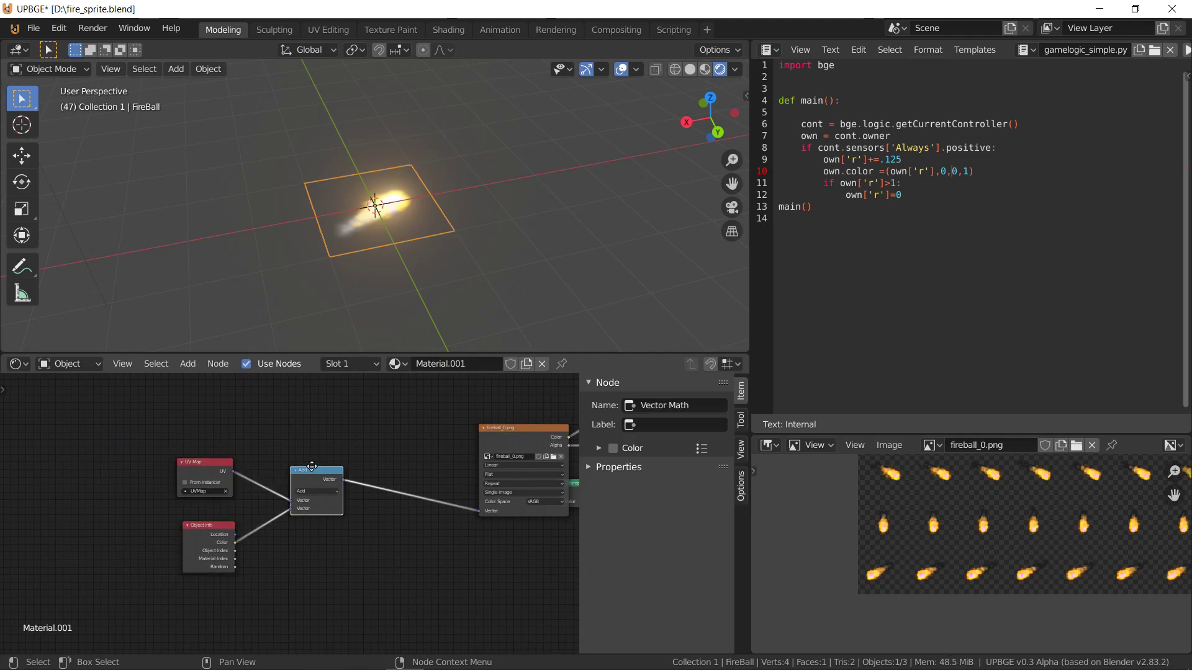
{"action": "left_click_drag", "start_coordinate": [311, 467], "coordinate": [298, 468]}
{"action": "middle_click_drag", "start_coordinate": [354, 496], "coordinate": [146, 497]}
Reposition the fireball_0.png texture, Transparent BSDF, Emission and Mix Shader nodes, centring the sprite sheet
{"action": "left_click_drag", "start_coordinate": [319, 435], "coordinate": [238, 456]}
{"action": "scroll", "coordinate": [928, 550], "scroll_direction": "down", "scroll_amount": 3}
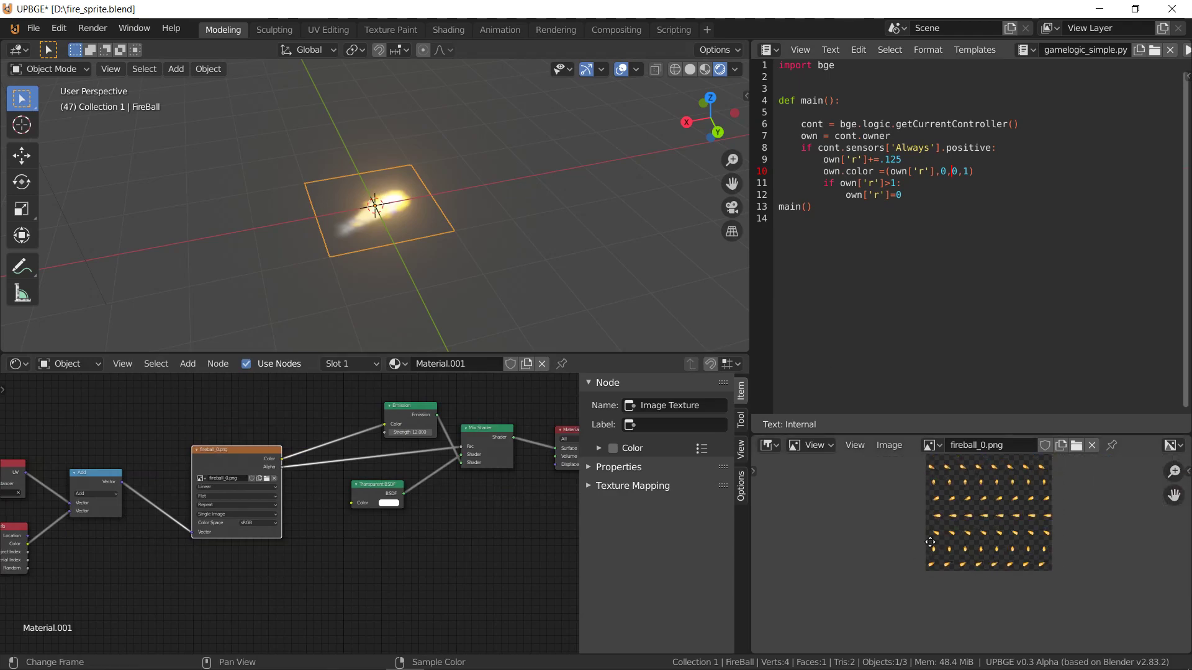
{"action": "middle_click_drag", "start_coordinate": [930, 542], "coordinate": [891, 564]}
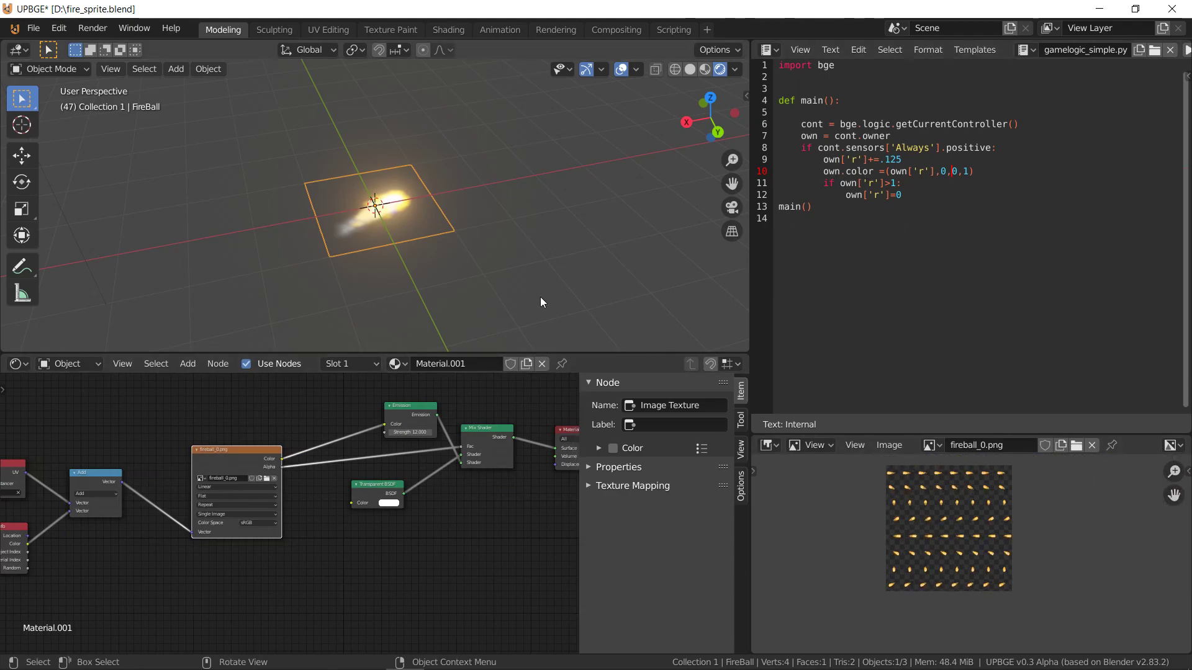
{"action": "left_click_drag", "start_coordinate": [356, 486], "coordinate": [361, 509]}
{"action": "left_click_drag", "start_coordinate": [393, 411], "coordinate": [363, 401]}
{"action": "left_click_drag", "start_coordinate": [487, 430], "coordinate": [494, 414]}
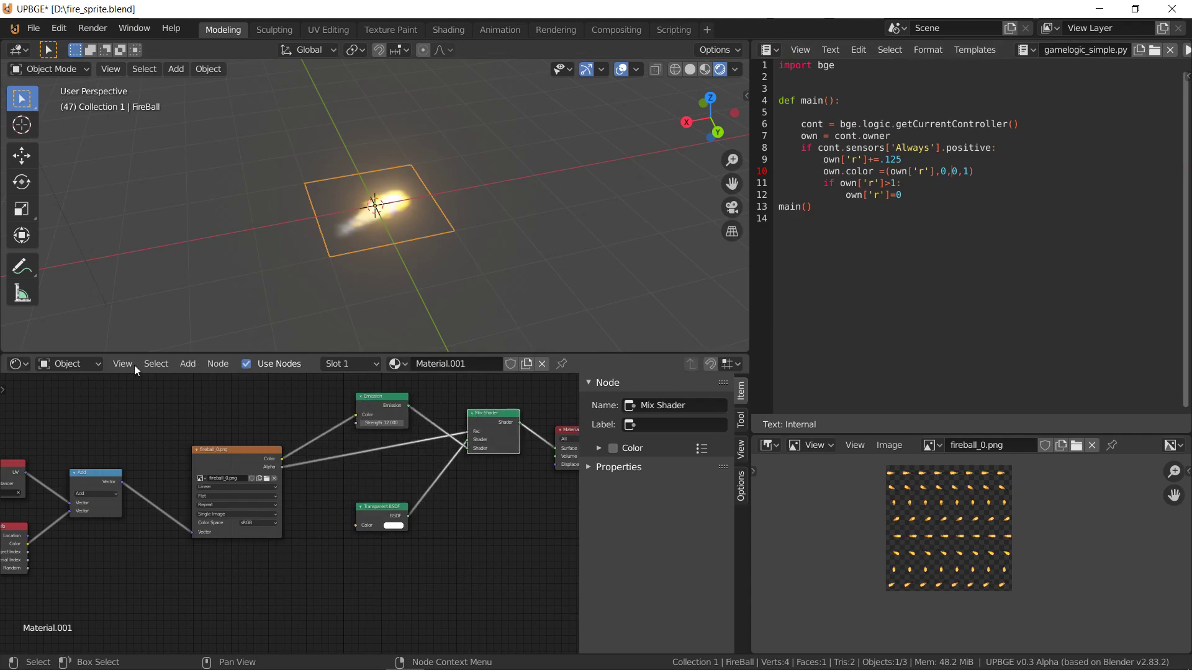
Show the Logic Editor, enable And, disable the Python controller, and test-run the action-driven fireball
{"action": "left_click", "coordinate": [18, 365]}
{"action": "left_click", "coordinate": [56, 555]}
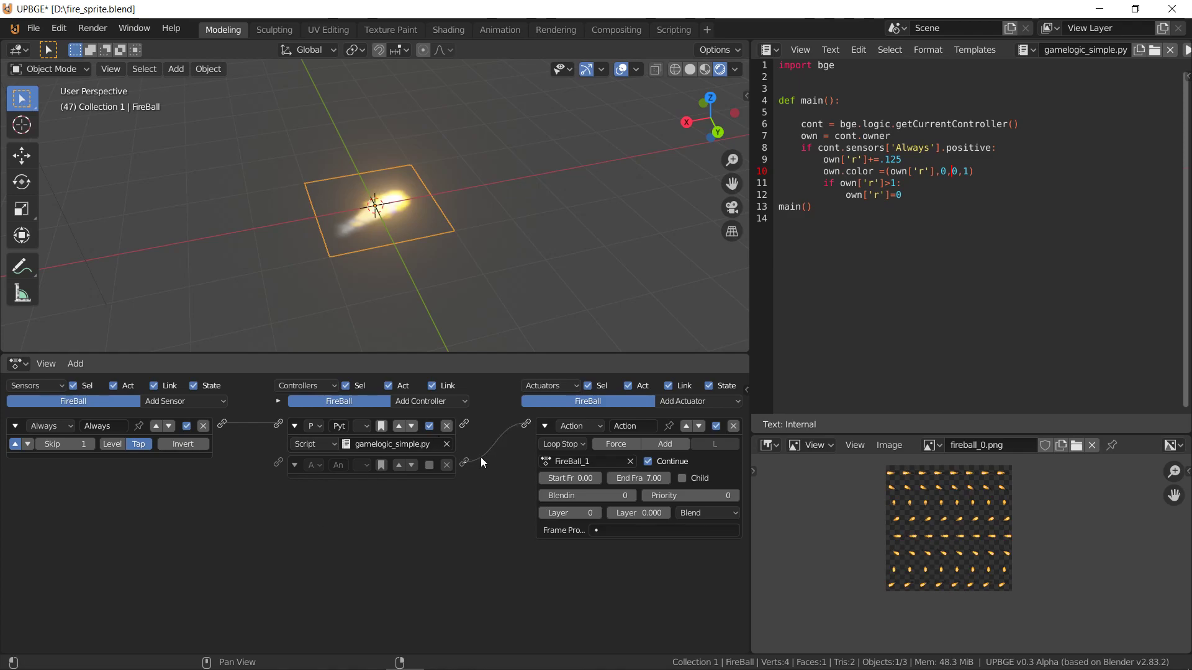
{"action": "left_click_drag", "start_coordinate": [437, 486], "coordinate": [436, 483]}
{"action": "left_click", "coordinate": [428, 466]}
{"action": "left_click", "coordinate": [427, 425]}
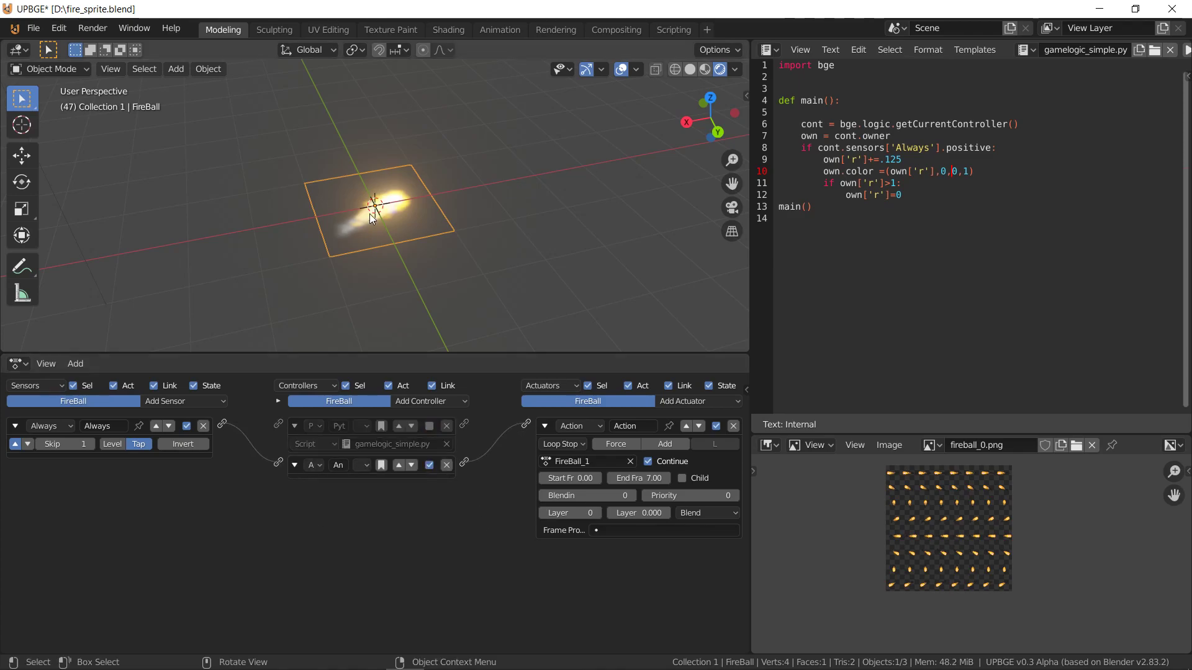
{"action": "key", "text": "p"}
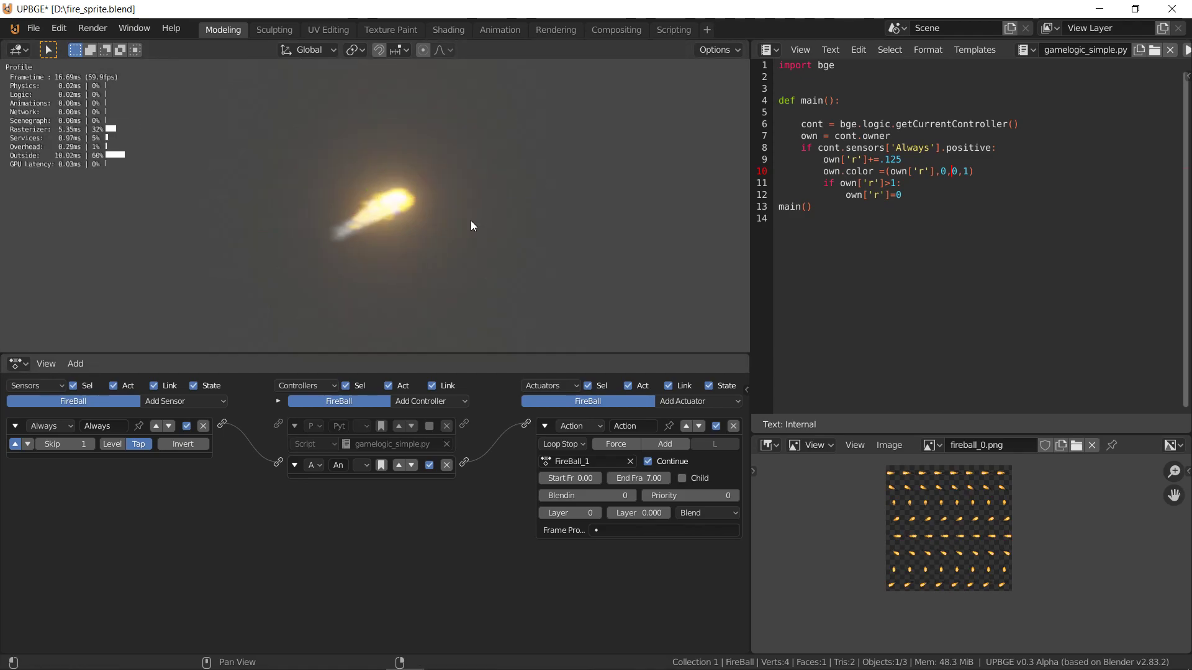
{"action": "key", "text": "Escape"}
Re-enable the Python controller, disable And, test-run the scripted fireball, and play the timeline
{"action": "left_click", "coordinate": [429, 426]}
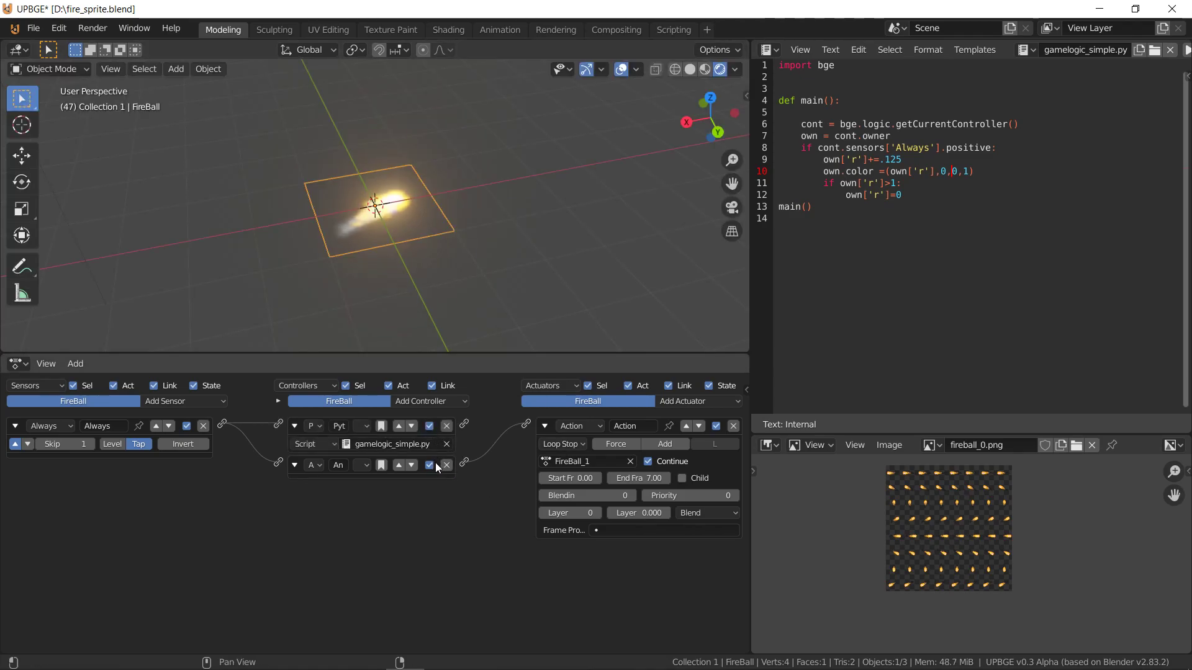
{"action": "left_click", "coordinate": [429, 465]}
{"action": "key", "text": "p"}
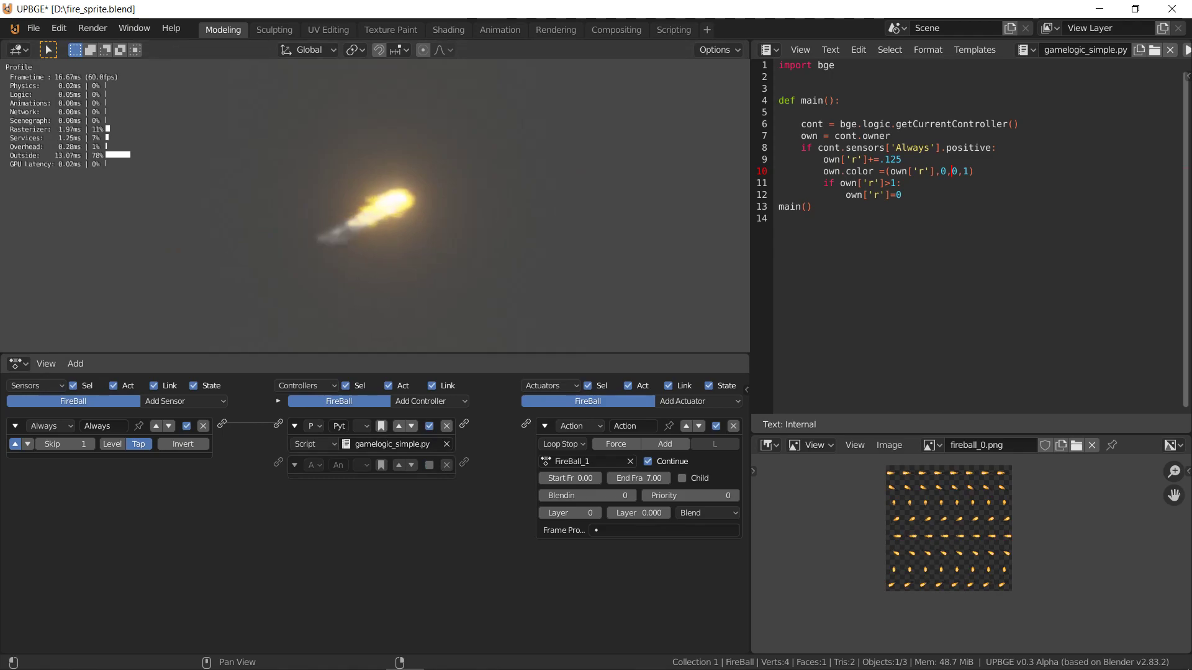
{"action": "key", "text": "Escape"}
{"action": "key", "text": "space"}
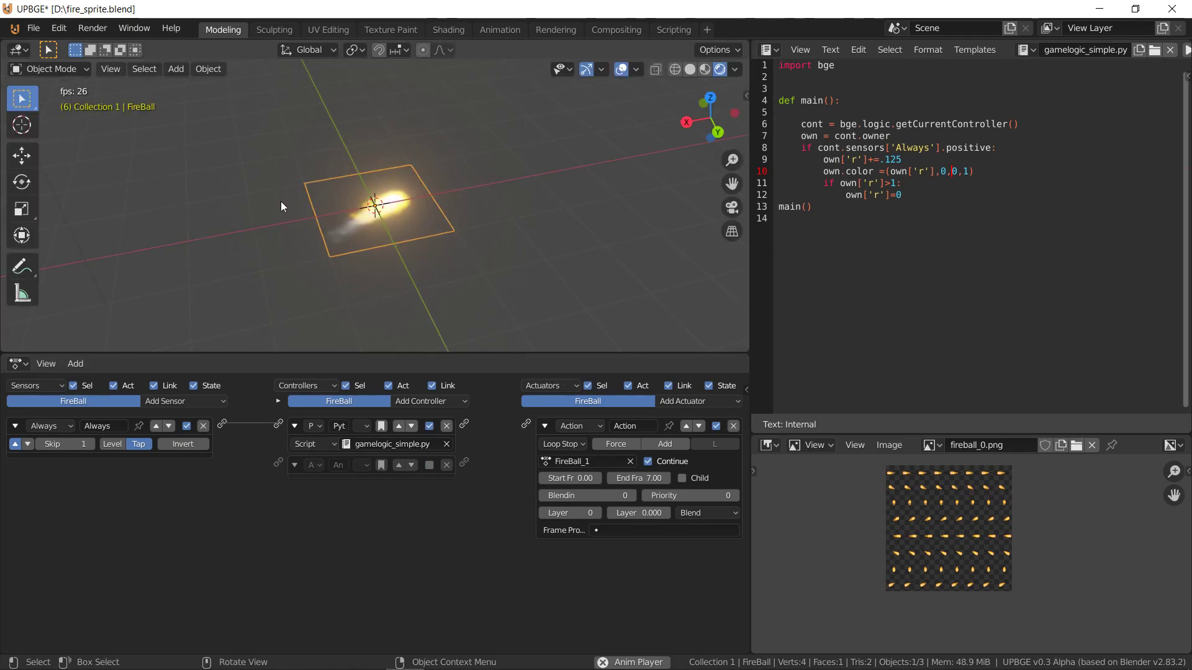
{"action": "key", "text": "space"}
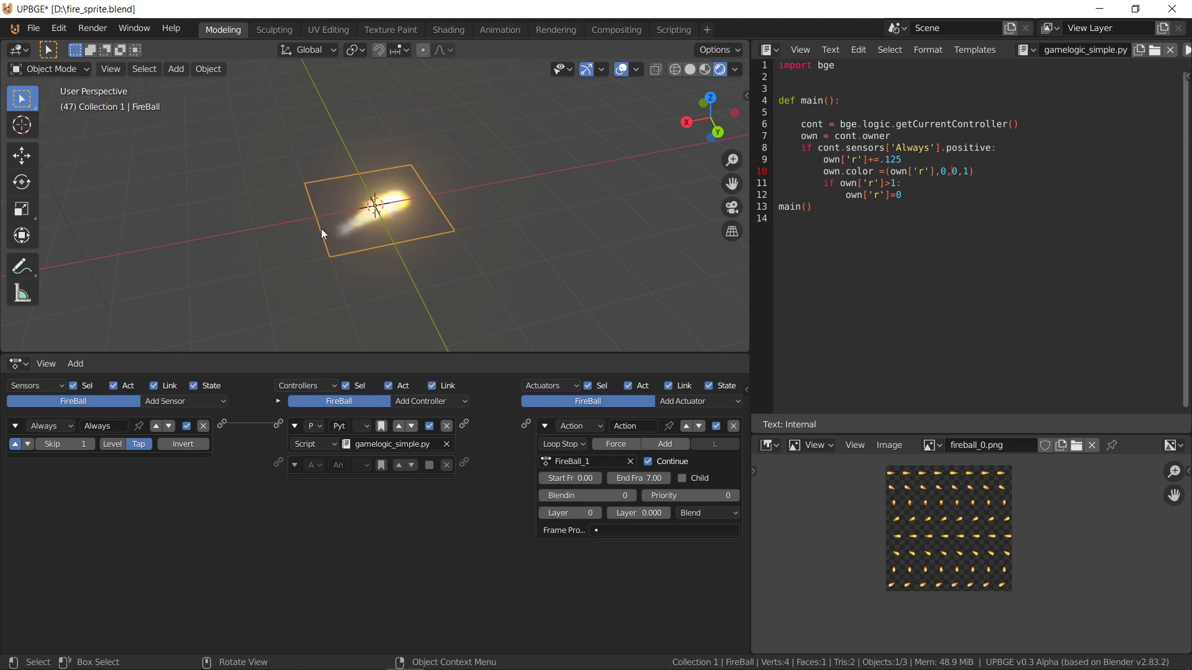
View the fireball plane from the top, show its game properties, and highlight line 9's increment
{"action": "scroll", "coordinate": [360, 247], "scroll_direction": "up", "scroll_amount": 4}
{"action": "middle_click_drag", "start_coordinate": [359, 247], "coordinate": [324, 319]}
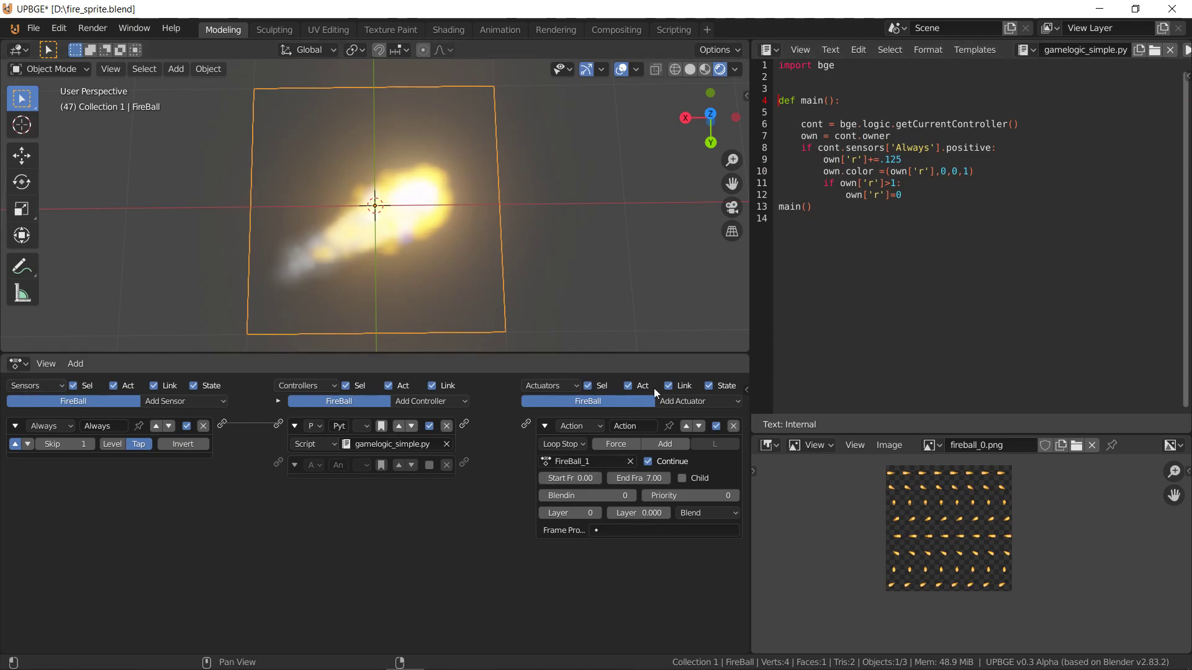
{"action": "left_click", "coordinate": [746, 389]}
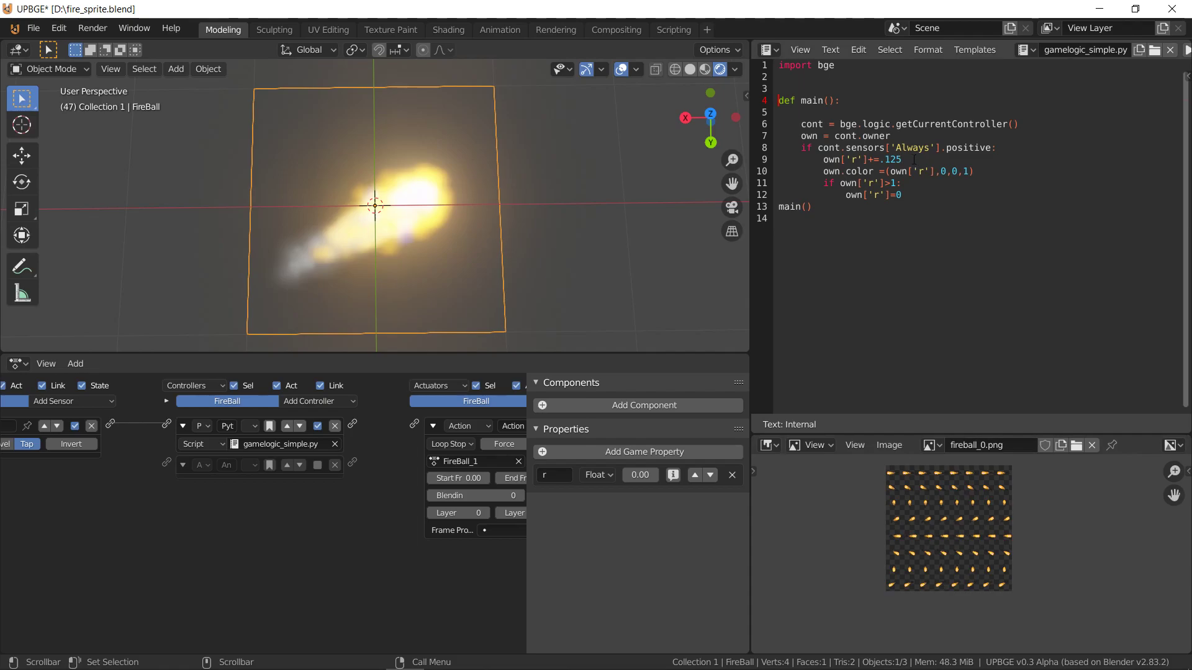
{"action": "left_click_drag", "start_coordinate": [839, 159], "coordinate": [923, 161]}
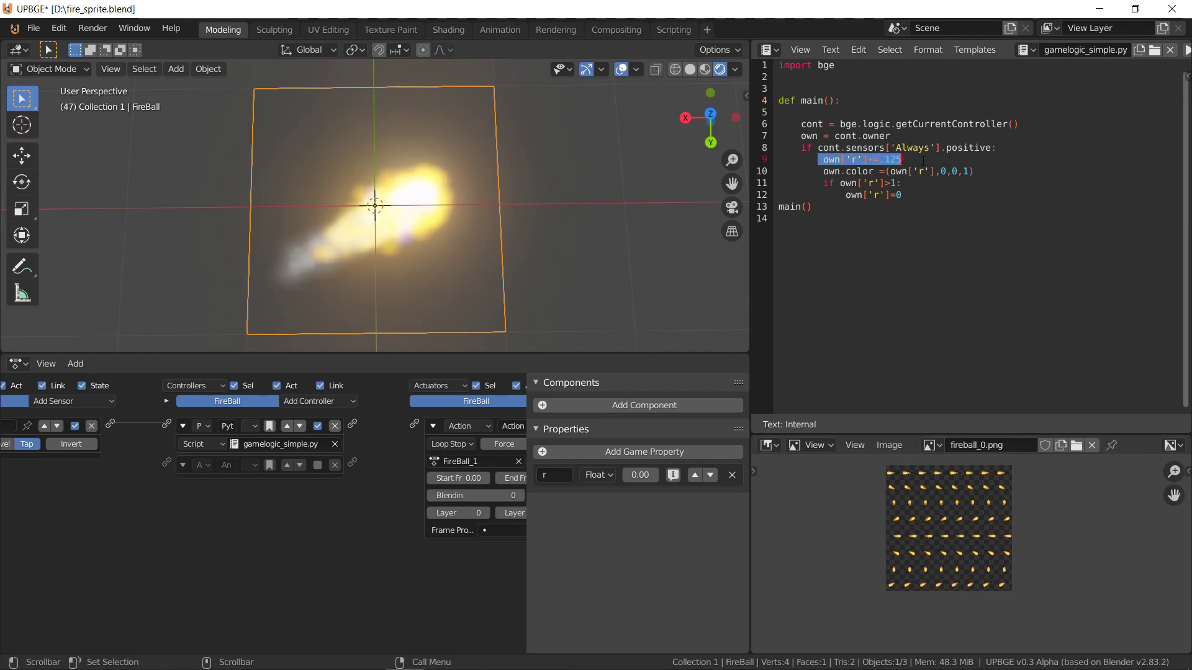
{"action": "left_click", "coordinate": [979, 172]}
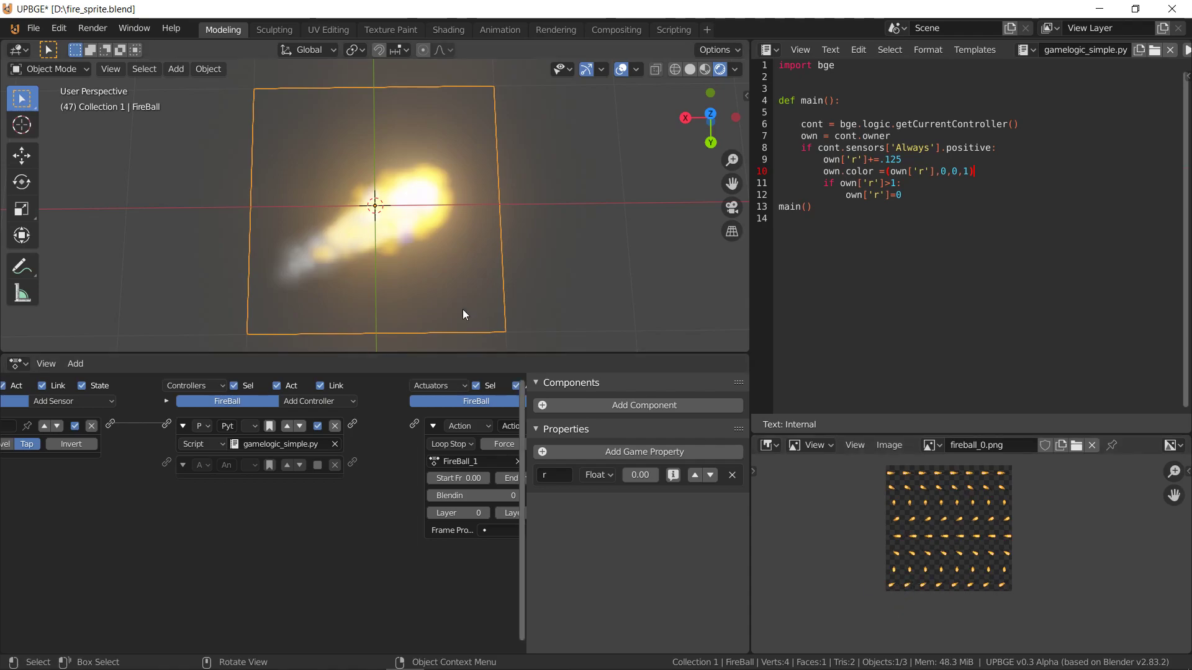
Run the game with the reset limit at 1-.125 and confirm the fireball loops cleanly
{"action": "key", "text": "p"}
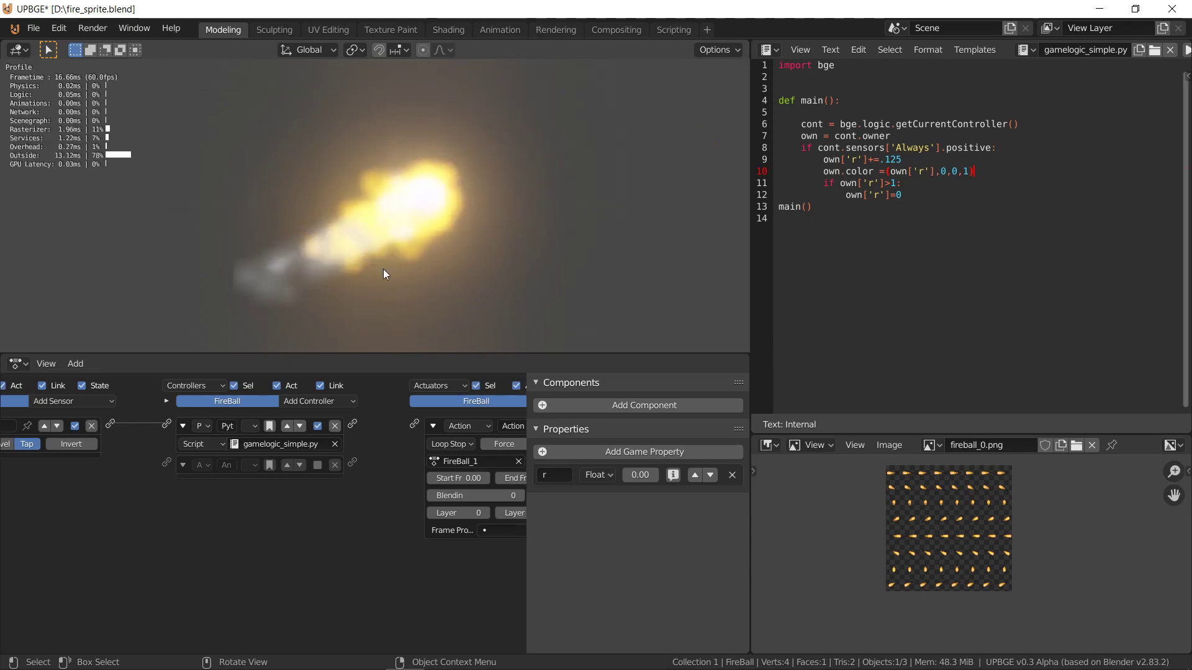
{"action": "key", "text": "Escape"}
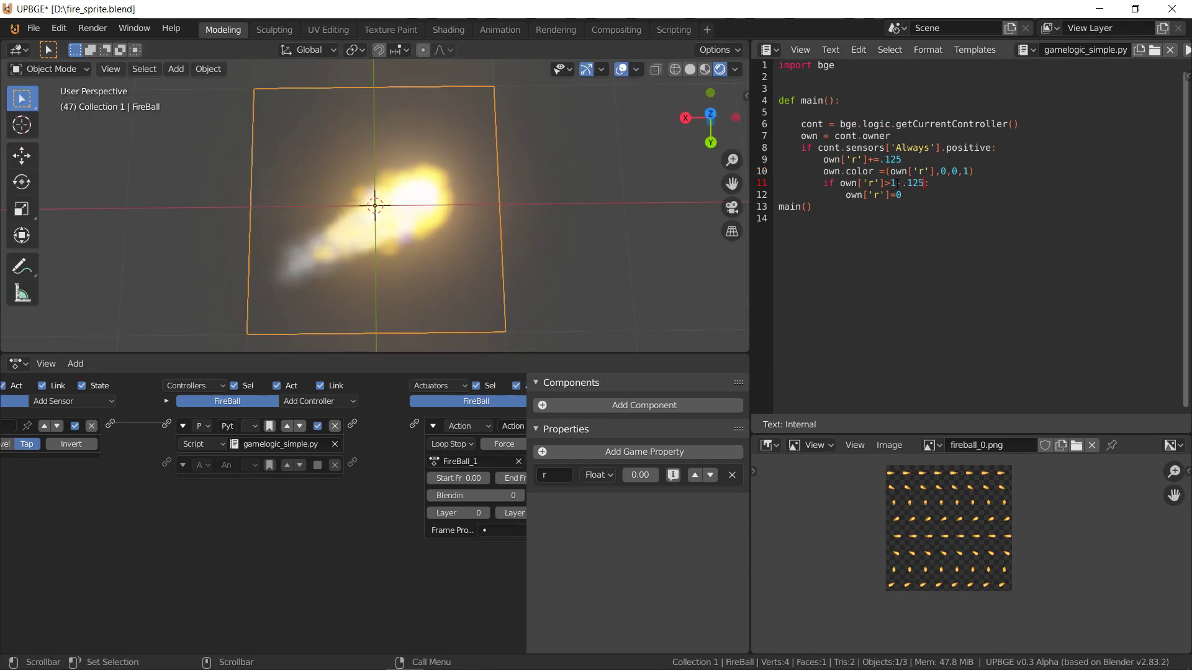
{"action": "key", "text": "p"}
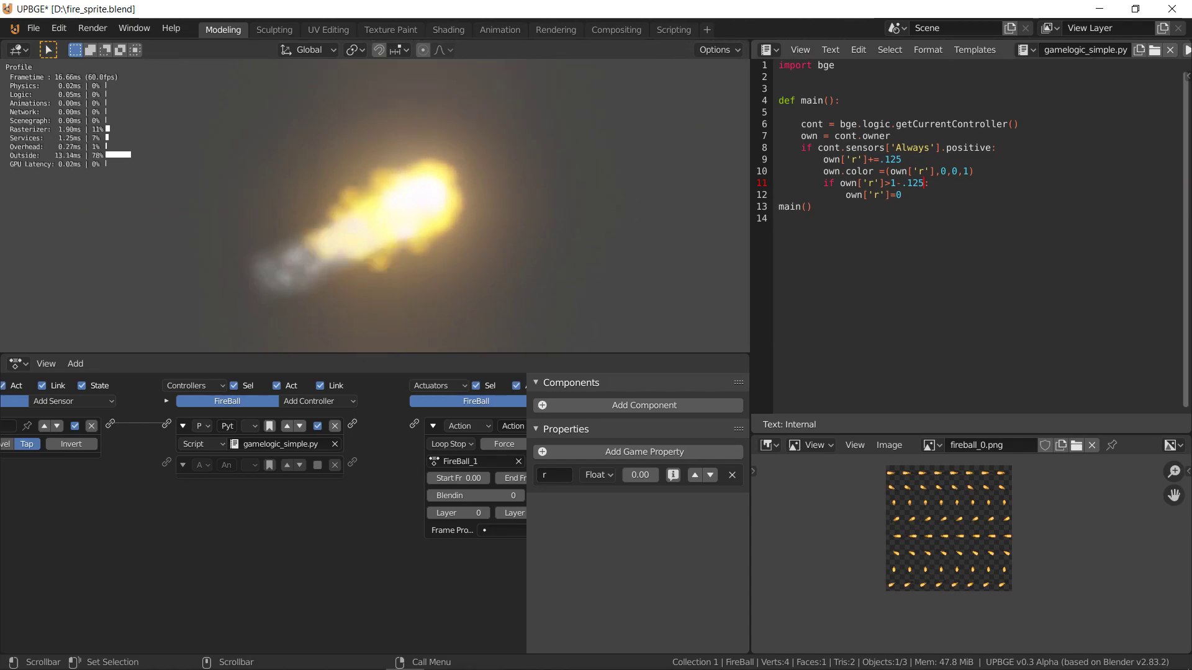
{"action": "key", "text": "Escape"}
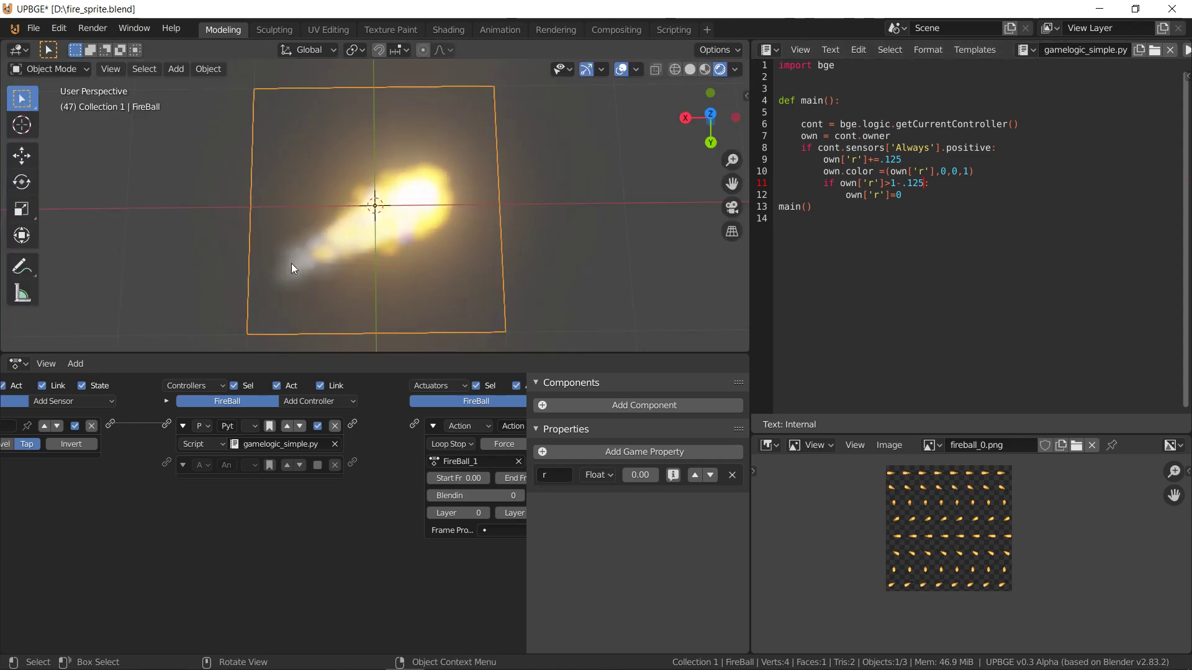
{"action": "scroll", "coordinate": [292, 263], "scroll_direction": "up", "scroll_amount": 1}
{"action": "scroll", "coordinate": [263, 276], "scroll_direction": "down", "scroll_amount": 1}
{"action": "key", "text": "p"}
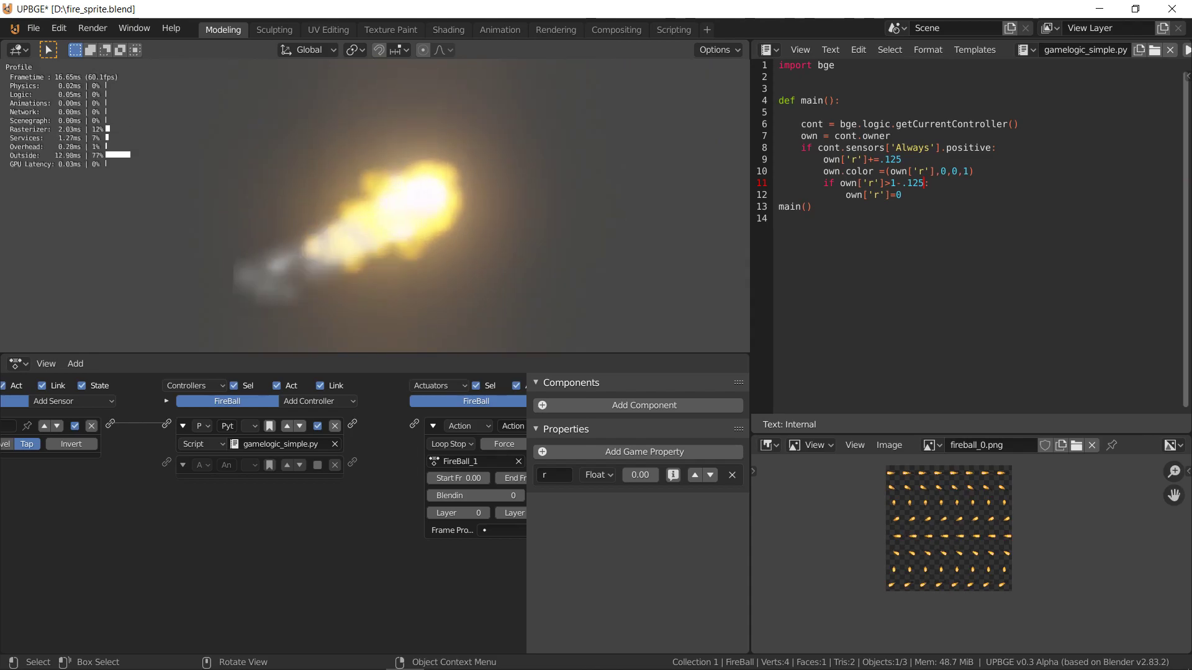
{"action": "key", "text": "Escape"}
Switch back to the Shader Editor for Material.001 and place a Geometry input node below Object Info
{"action": "left_click", "coordinate": [19, 363]}
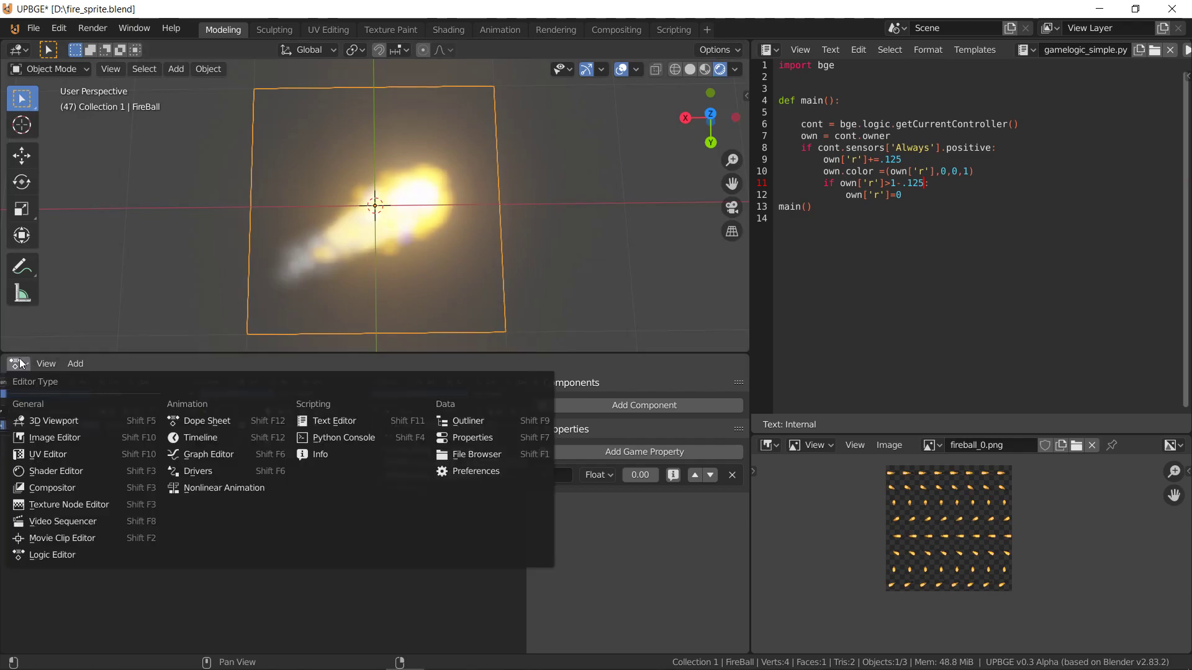
{"action": "left_click", "coordinate": [80, 473]}
{"action": "scroll", "coordinate": [288, 523], "scroll_direction": "down", "scroll_amount": 4}
{"action": "middle_click_drag", "start_coordinate": [289, 543], "coordinate": [334, 535]}
{"action": "scroll", "coordinate": [304, 530], "scroll_direction": "up", "scroll_amount": 1}
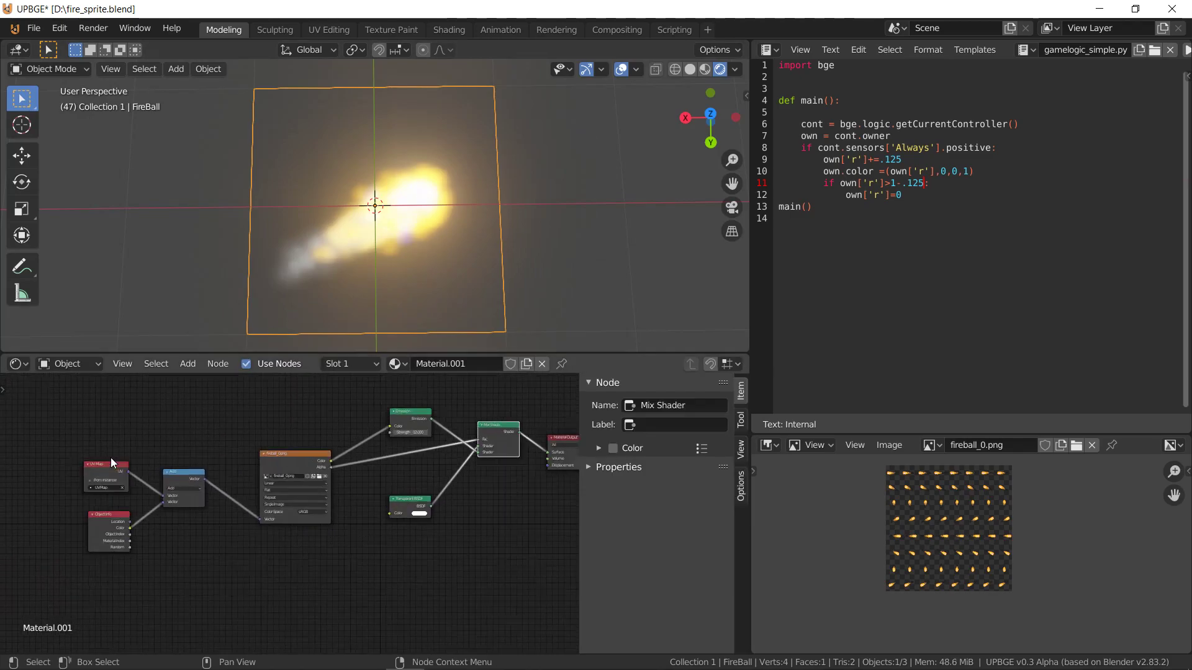
{"action": "left_click", "coordinate": [189, 364]}
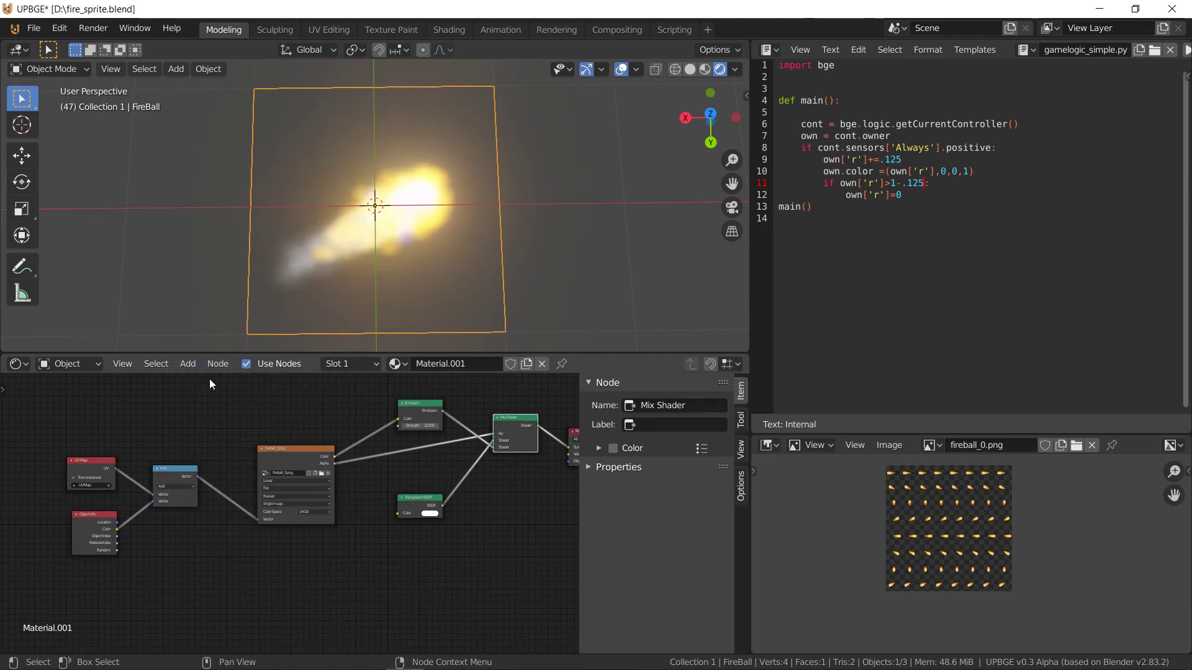
{"action": "left_click", "coordinate": [176, 360]}
{"action": "mouse_move", "coordinate": [203, 404]}
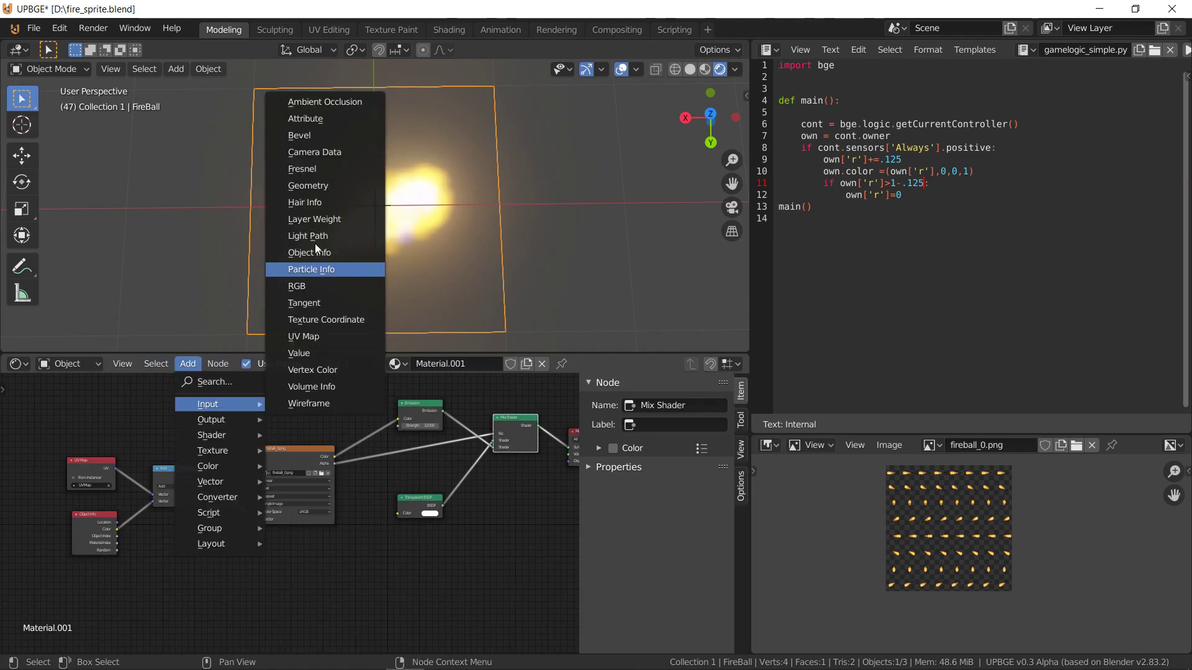
{"action": "left_click", "coordinate": [303, 185]}
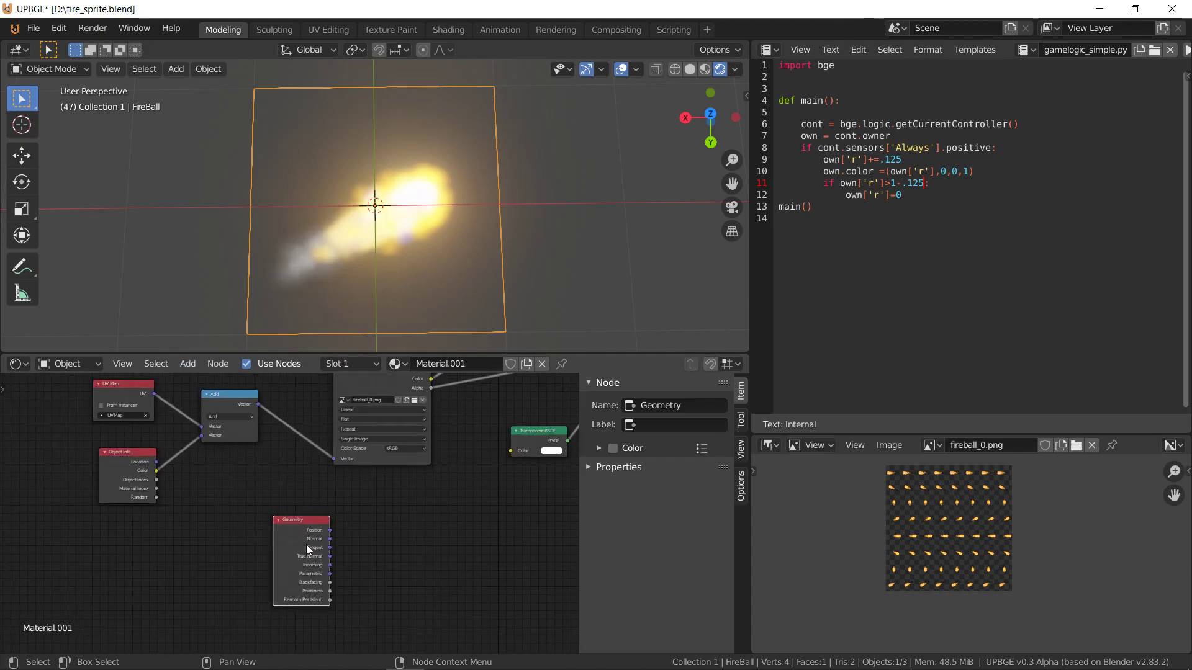
{"action": "left_click", "coordinate": [135, 557]}
Add a Vector Math node set to Subtract: Geometry Position minus Object Info Color
{"action": "left_click", "coordinate": [189, 364]}
{"action": "mouse_move", "coordinate": [231, 499]}
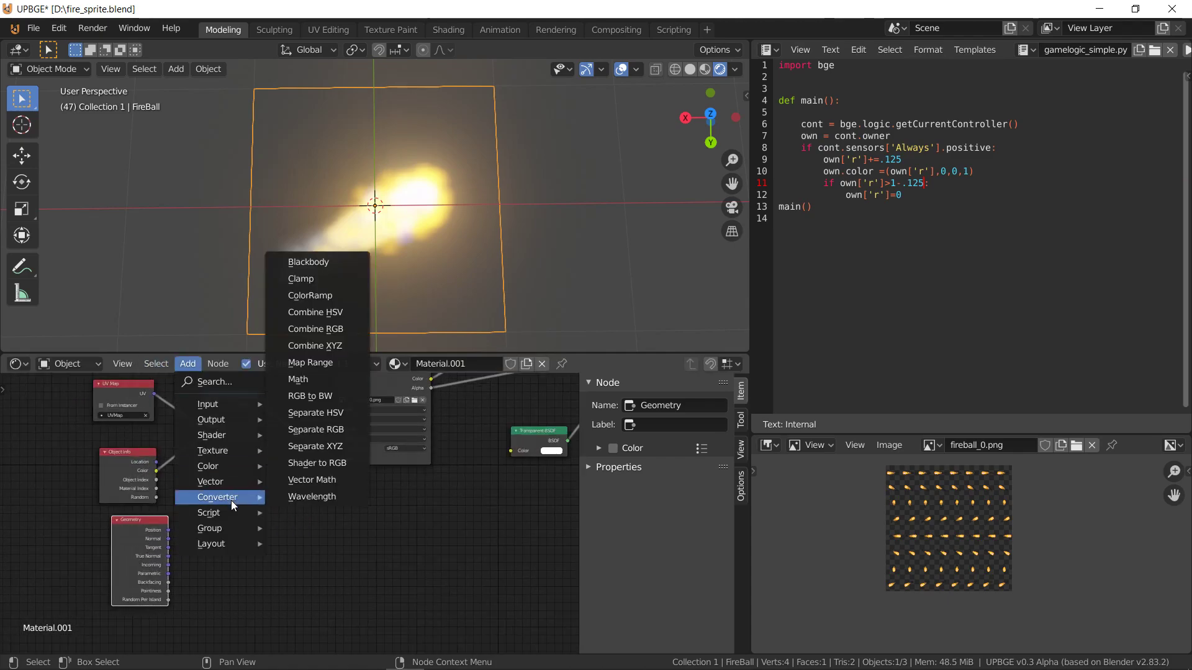
{"action": "left_click", "coordinate": [317, 481]}
{"action": "left_click", "coordinate": [251, 533]}
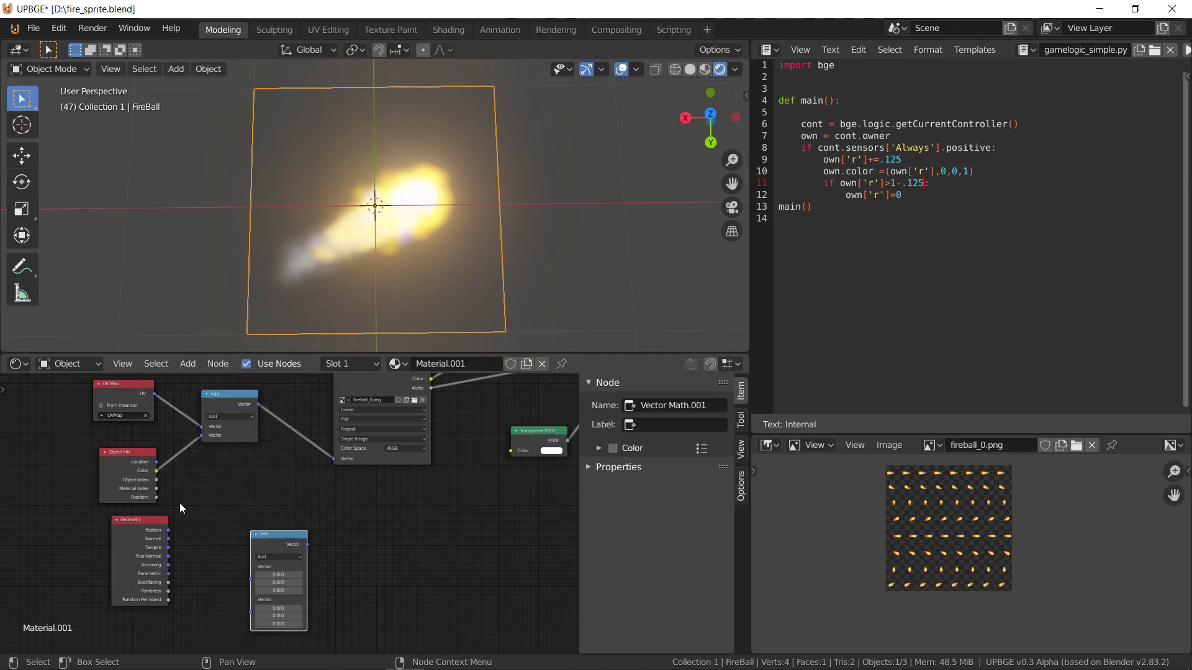
{"action": "left_click_drag", "start_coordinate": [169, 531], "coordinate": [232, 561]}
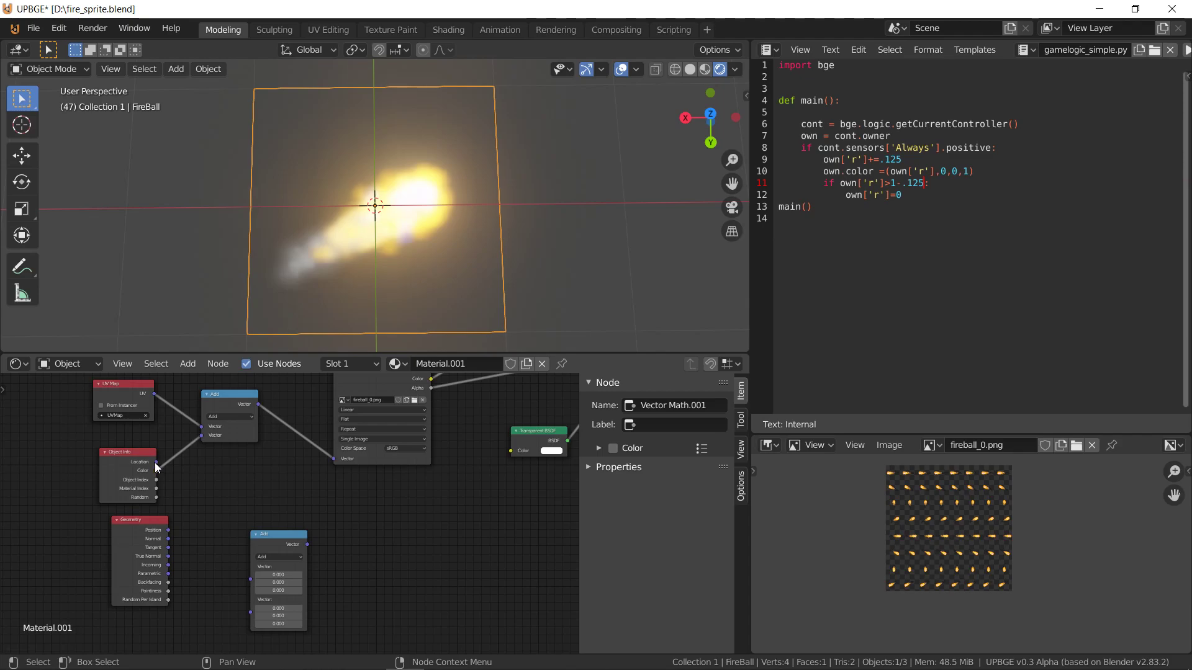
{"action": "left_click_drag", "start_coordinate": [156, 471], "coordinate": [249, 612]}
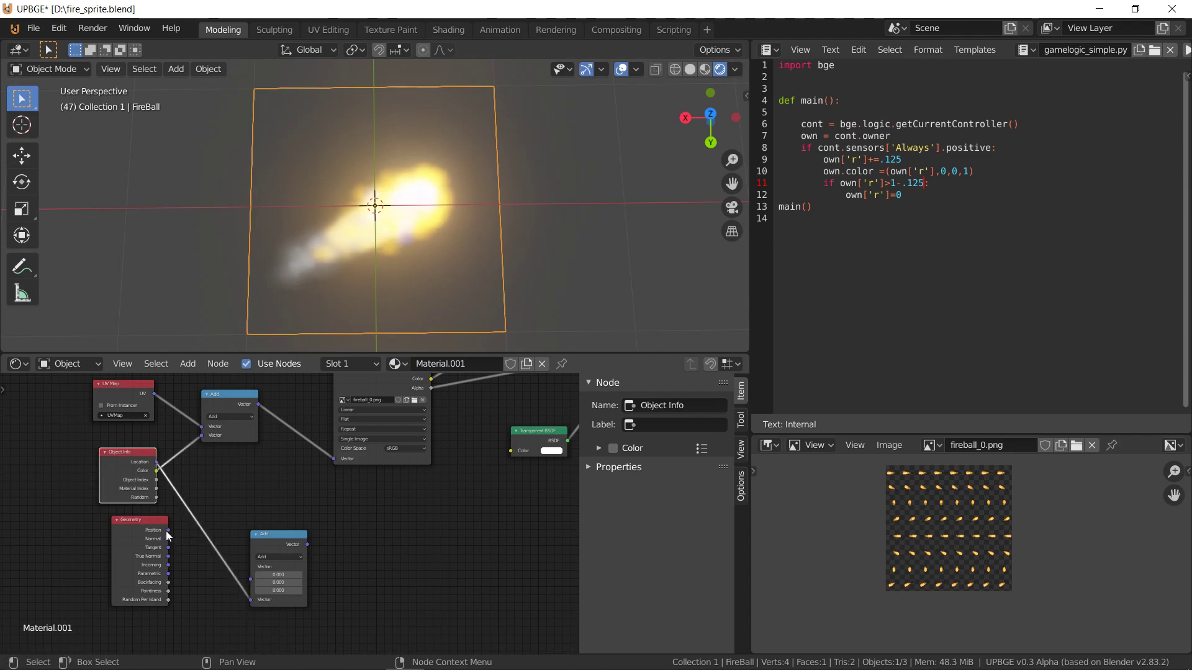
{"action": "left_click_drag", "start_coordinate": [167, 531], "coordinate": [252, 579]}
{"action": "left_click", "coordinate": [278, 556]}
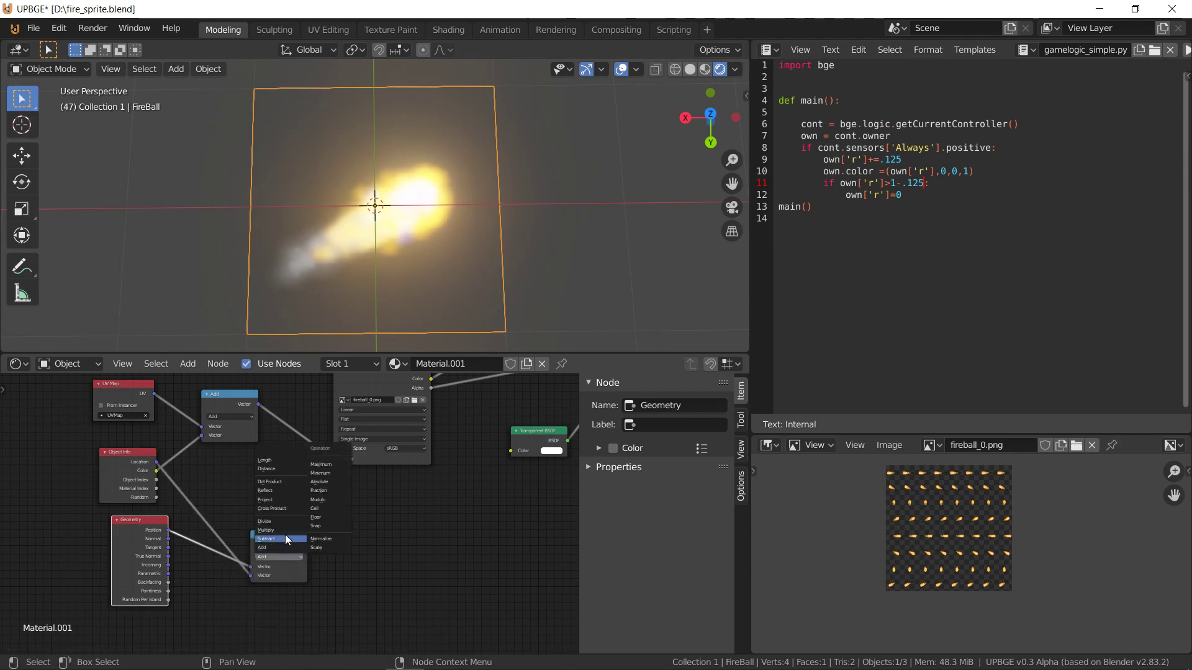
{"action": "left_click", "coordinate": [286, 539]}
{"action": "left_click", "coordinate": [190, 364]}
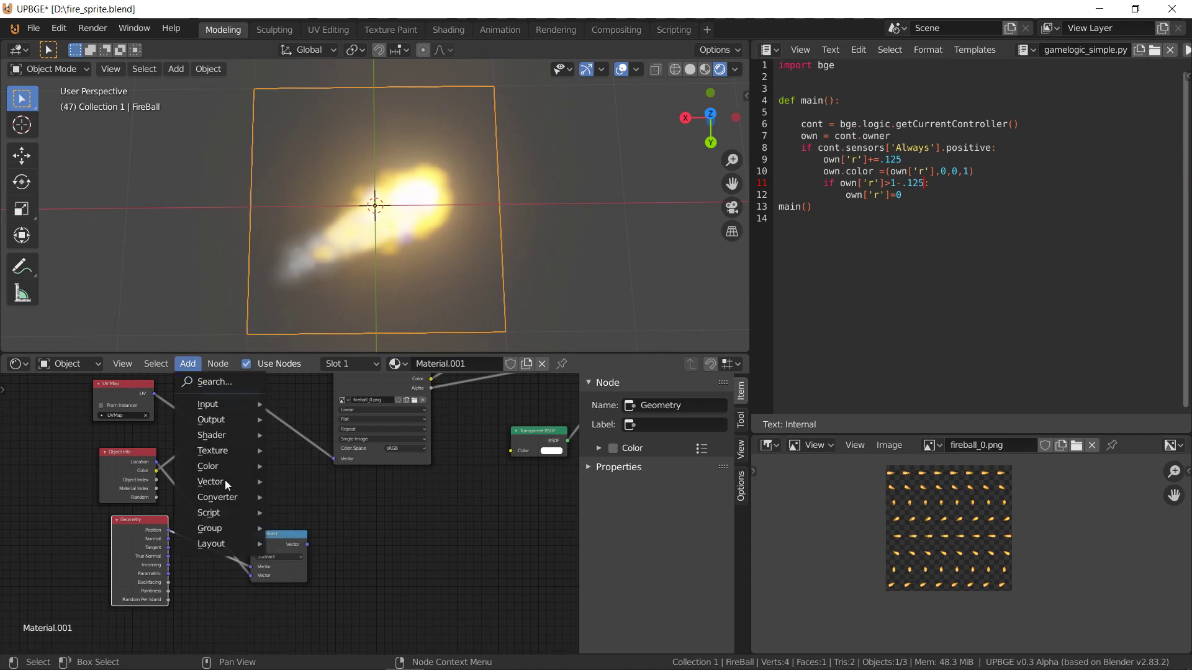
Add a Spherical Gradient Texture driven by the Subtract result and position it below the nodes
{"action": "mouse_move", "coordinate": [234, 504]}
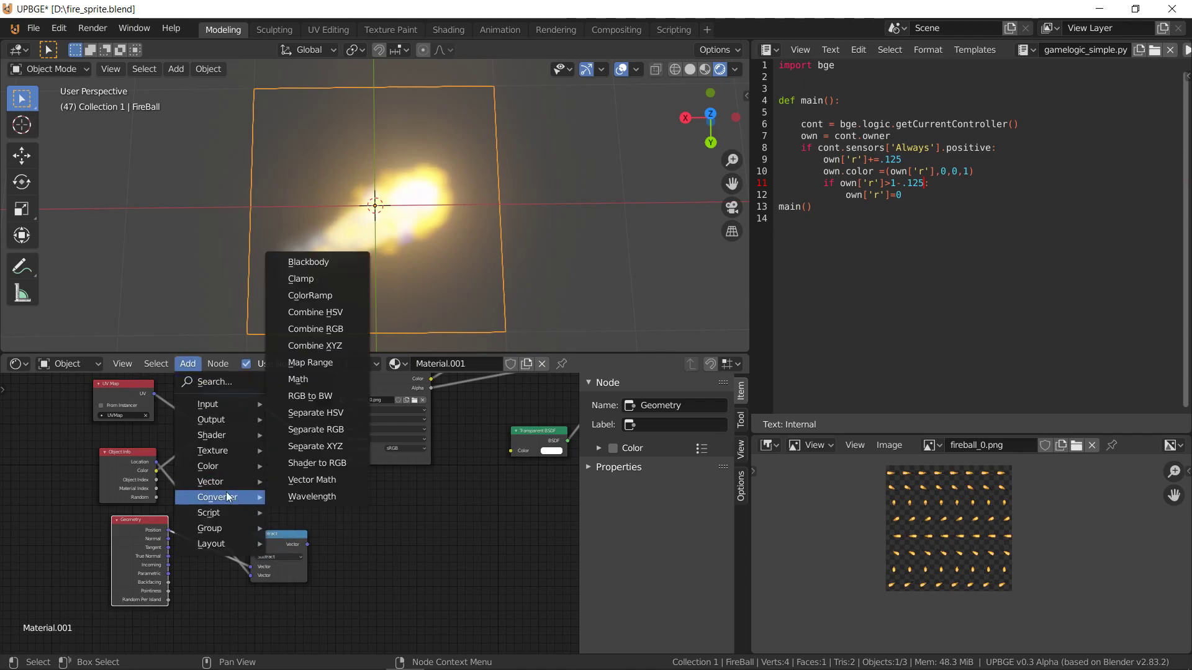
{"action": "mouse_move", "coordinate": [211, 449]}
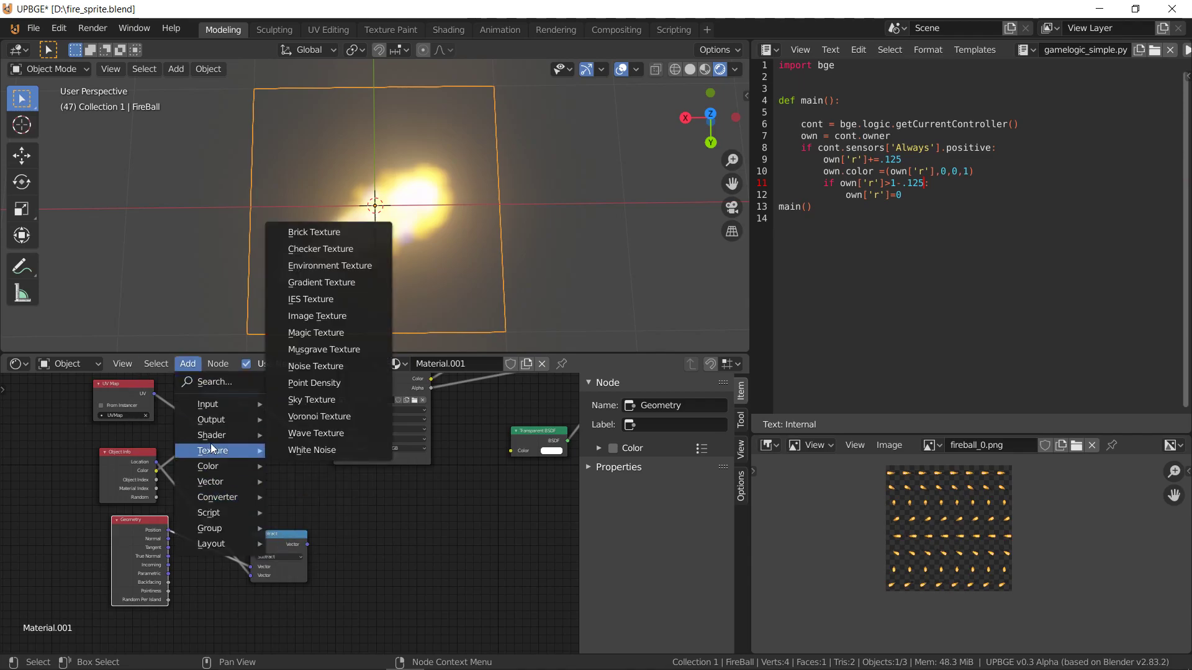
{"action": "left_click", "coordinate": [321, 283]}
{"action": "left_click", "coordinate": [331, 556]}
{"action": "left_click_drag", "start_coordinate": [307, 545], "coordinate": [357, 589]}
{"action": "left_click", "coordinate": [386, 579]}
{"action": "left_click", "coordinate": [391, 625]}
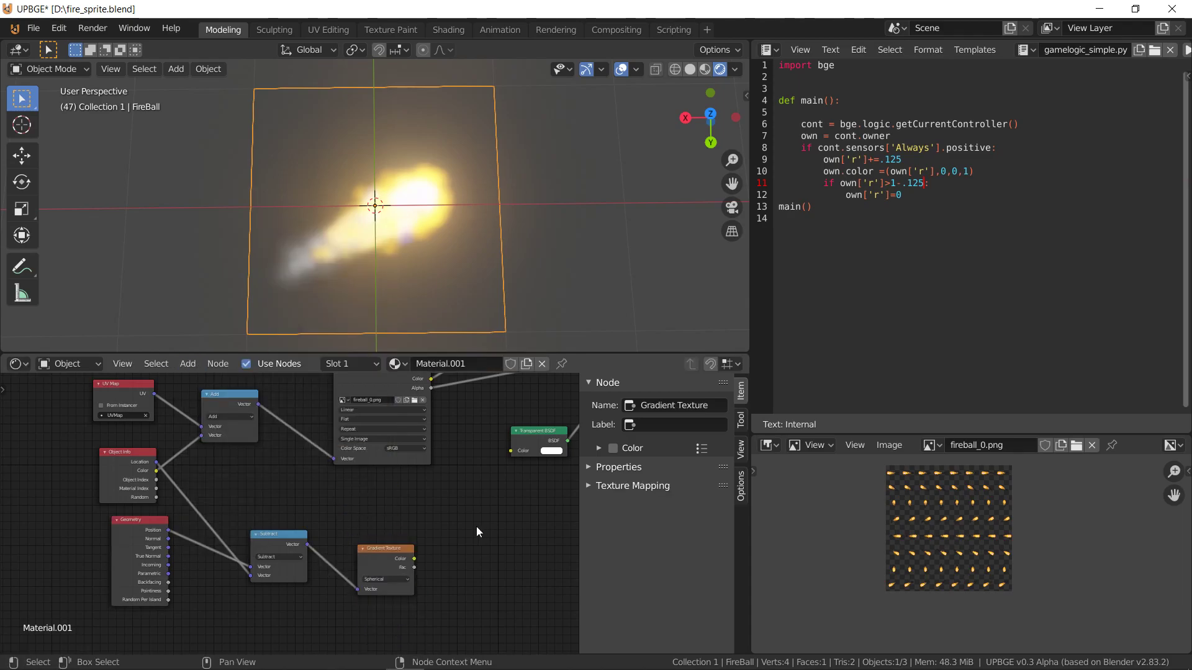
{"action": "middle_click_drag", "start_coordinate": [458, 529], "coordinate": [193, 598]}
{"action": "scroll", "coordinate": [197, 584], "scroll_direction": "down", "scroll_amount": 2}
{"action": "left_click_drag", "start_coordinate": [156, 619], "coordinate": [150, 598]}
{"action": "scroll", "coordinate": [261, 509], "scroll_direction": "up", "scroll_amount": 1}
{"action": "left_click_drag", "start_coordinate": [378, 435], "coordinate": [378, 435]}
Insert a Multiply Math node between image Alpha and mix factor, with the gradient Color as second input
{"action": "left_click", "coordinate": [188, 364]}
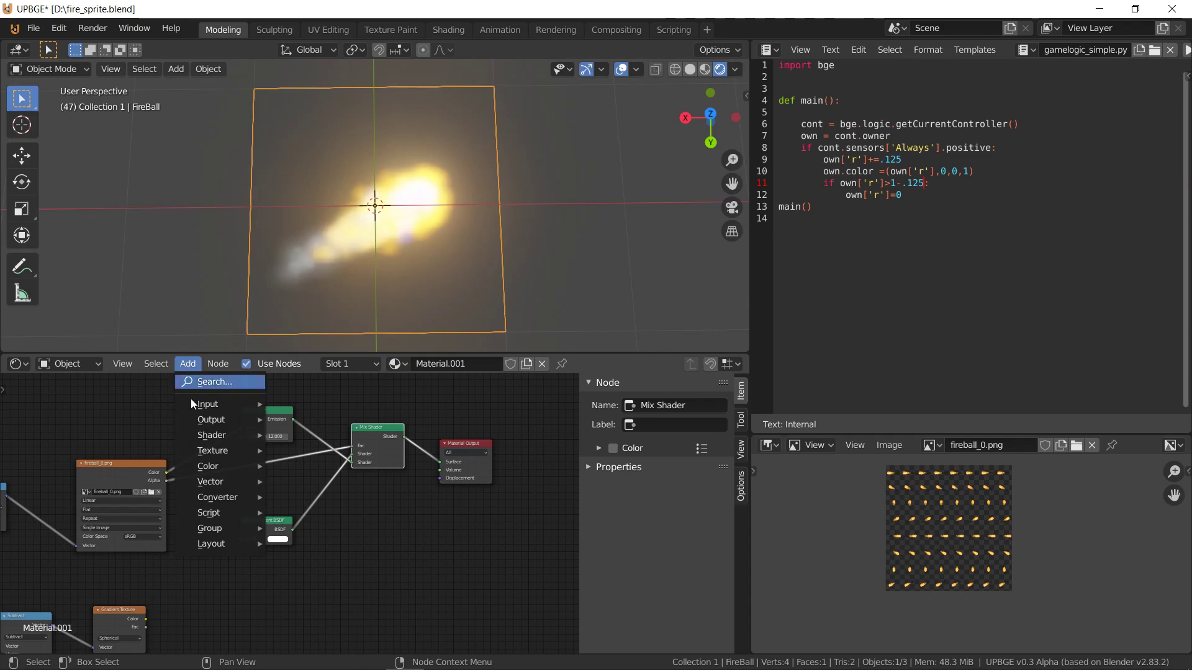
{"action": "mouse_move", "coordinate": [216, 452]}
{"action": "mouse_move", "coordinate": [212, 498]}
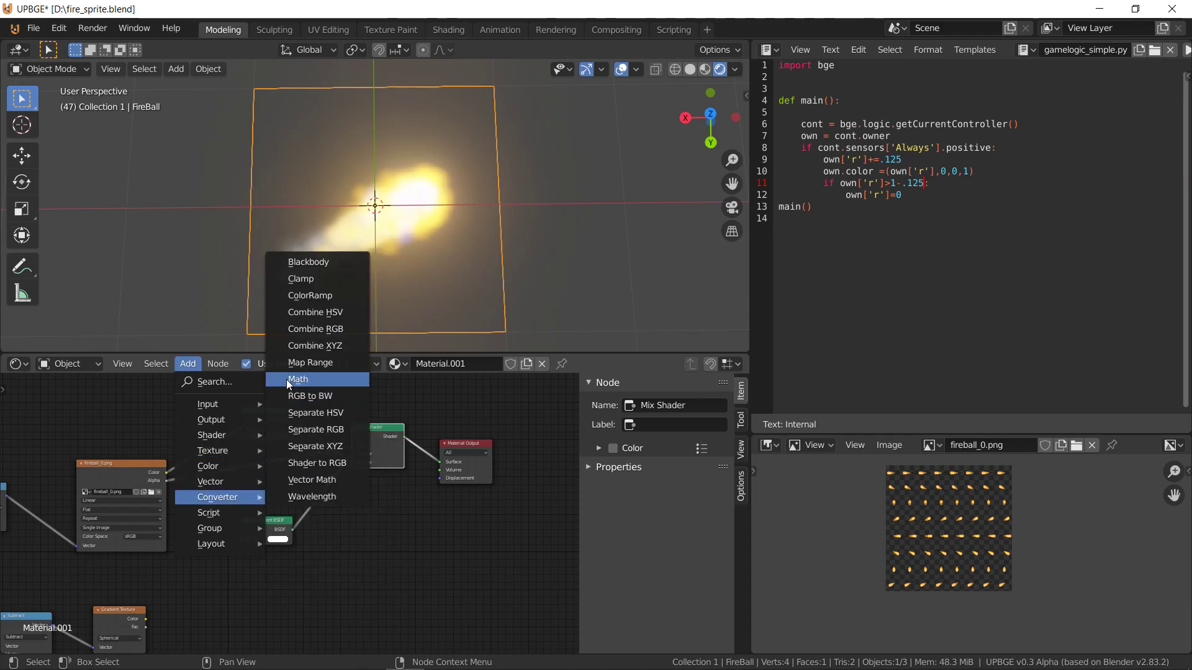
{"action": "left_click", "coordinate": [293, 378]}
{"action": "left_click", "coordinate": [199, 456]}
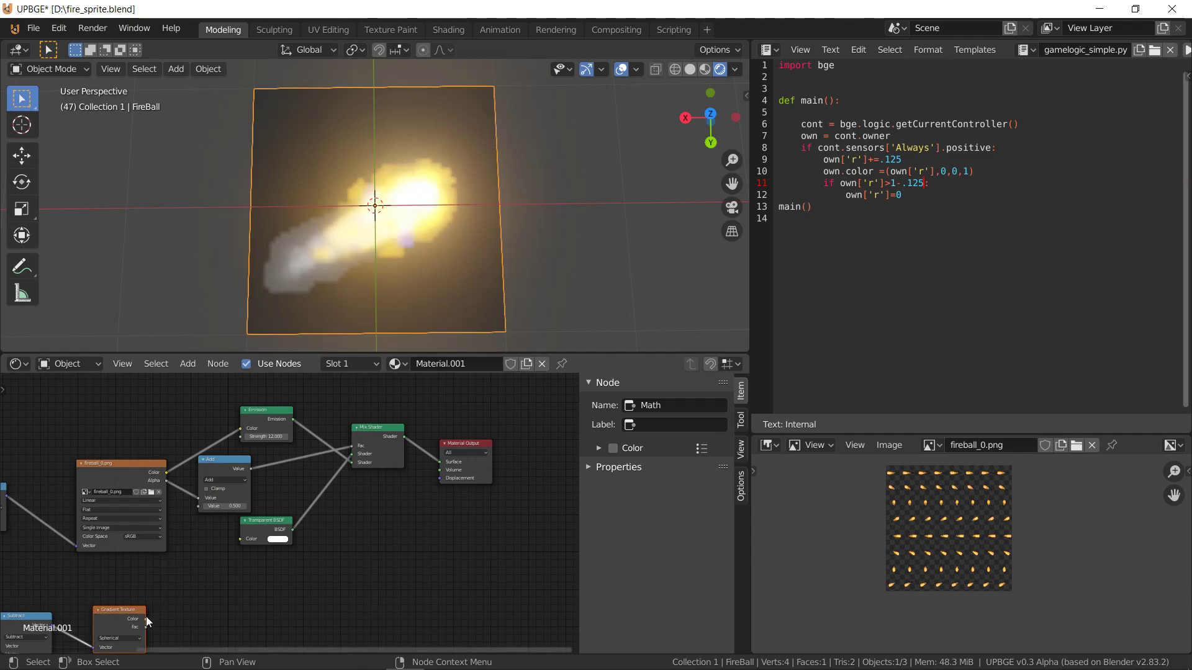
{"action": "left_click_drag", "start_coordinate": [146, 618], "coordinate": [199, 508]}
{"action": "left_click", "coordinate": [230, 480]}
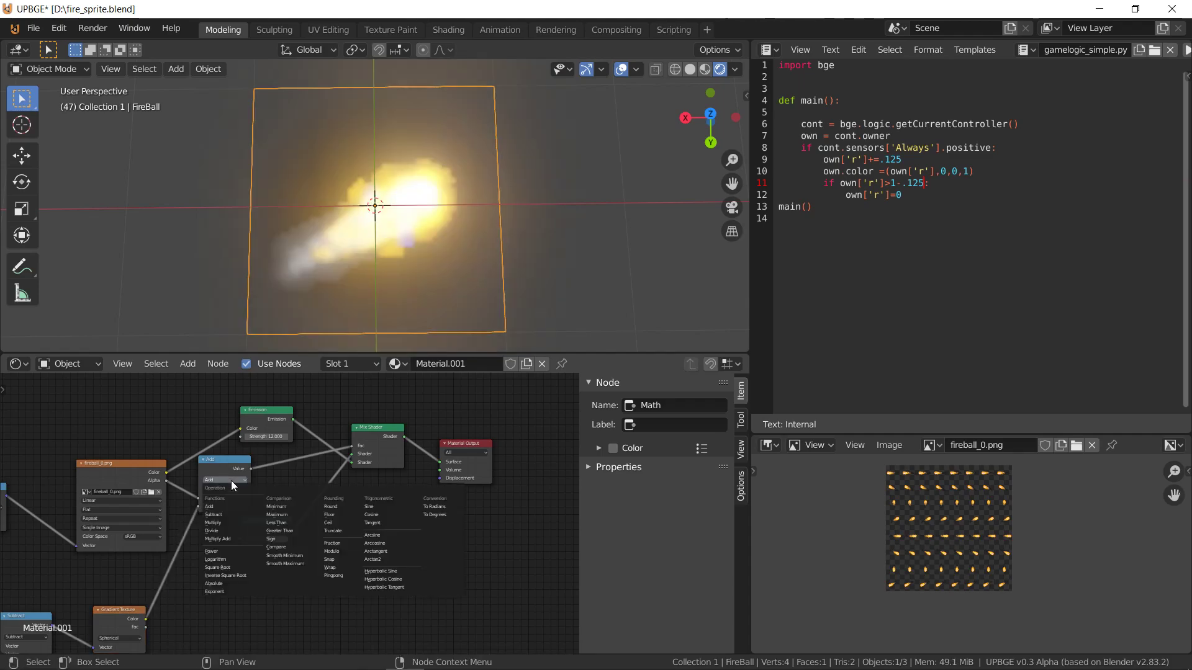
{"action": "left_click", "coordinate": [237, 516]}
{"action": "scroll", "coordinate": [378, 276], "scroll_direction": "up", "scroll_amount": 2}
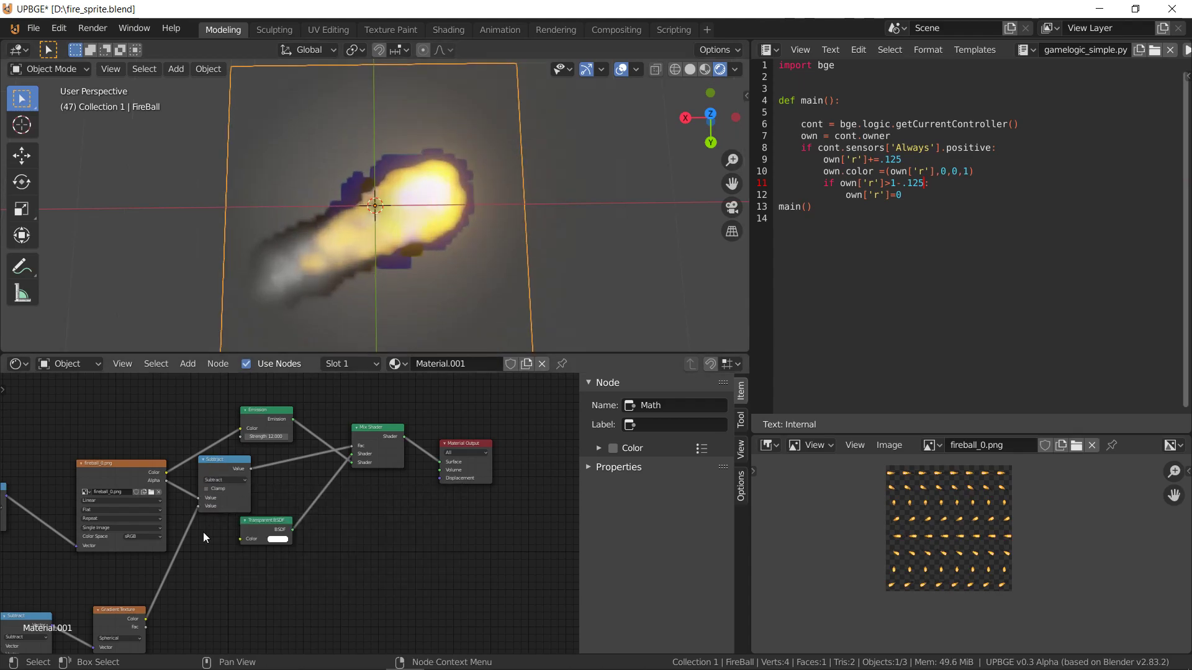
{"action": "scroll", "coordinate": [203, 532], "scroll_direction": "up", "scroll_amount": 3}
{"action": "left_click", "coordinate": [323, 456]}
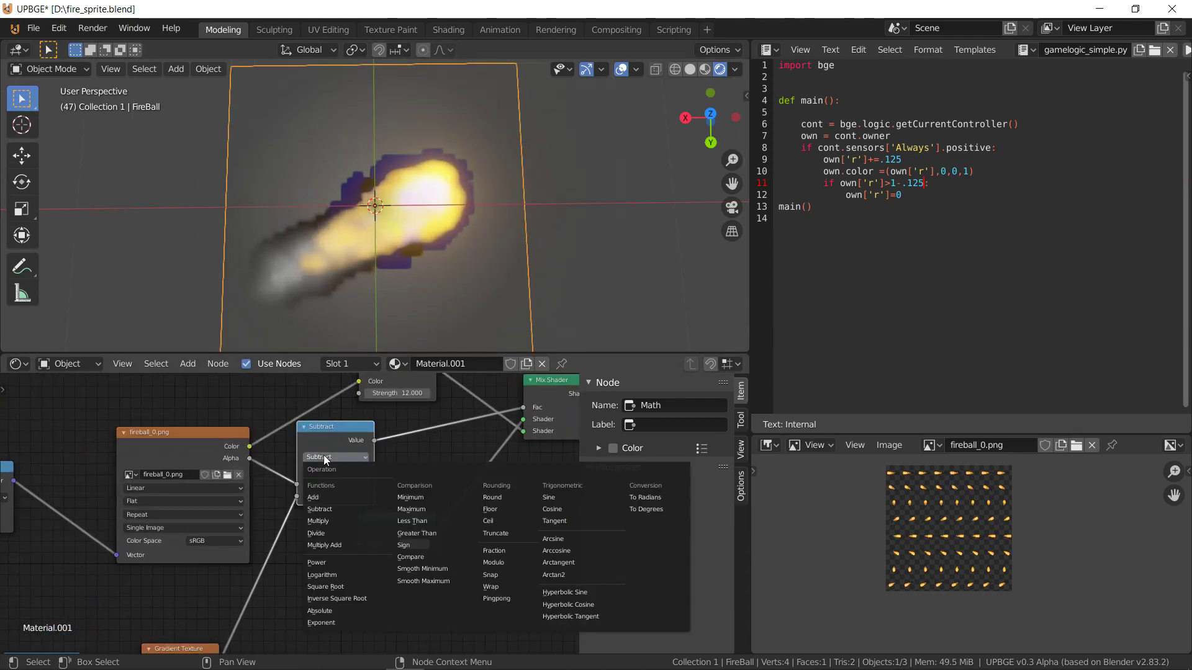
{"action": "left_click", "coordinate": [322, 522]}
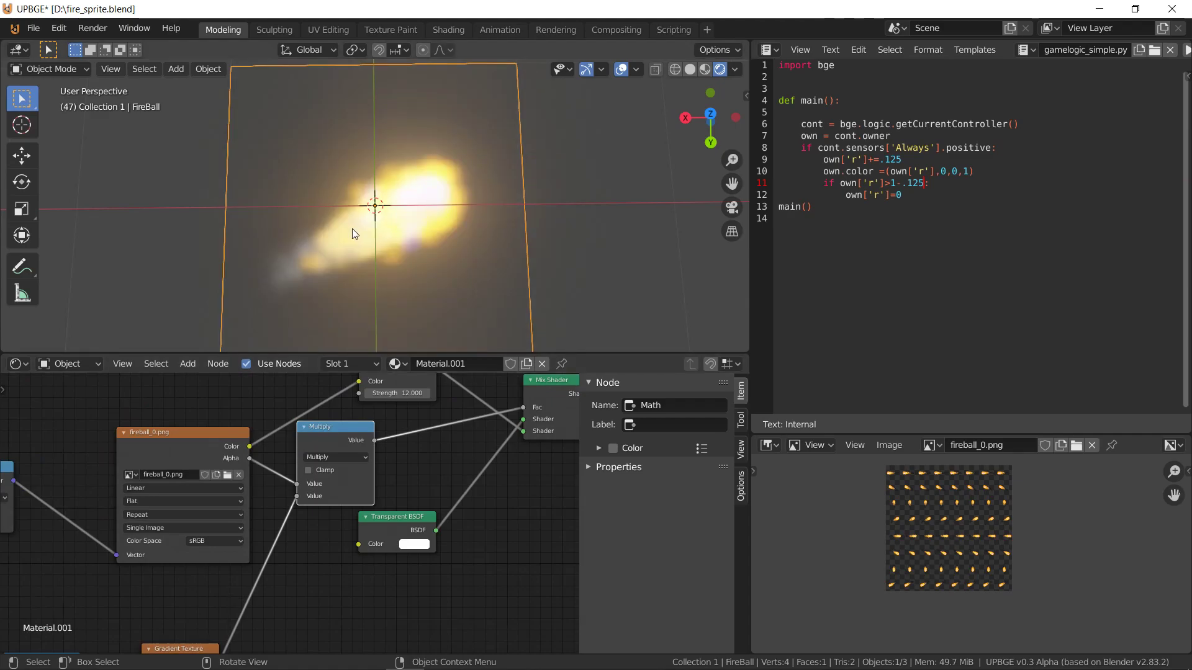
{"action": "scroll", "coordinate": [348, 233], "scroll_direction": "down", "scroll_amount": 1}
Play the fireball animation and orbit around the plane to check the faded edges
{"action": "key", "text": "space"}
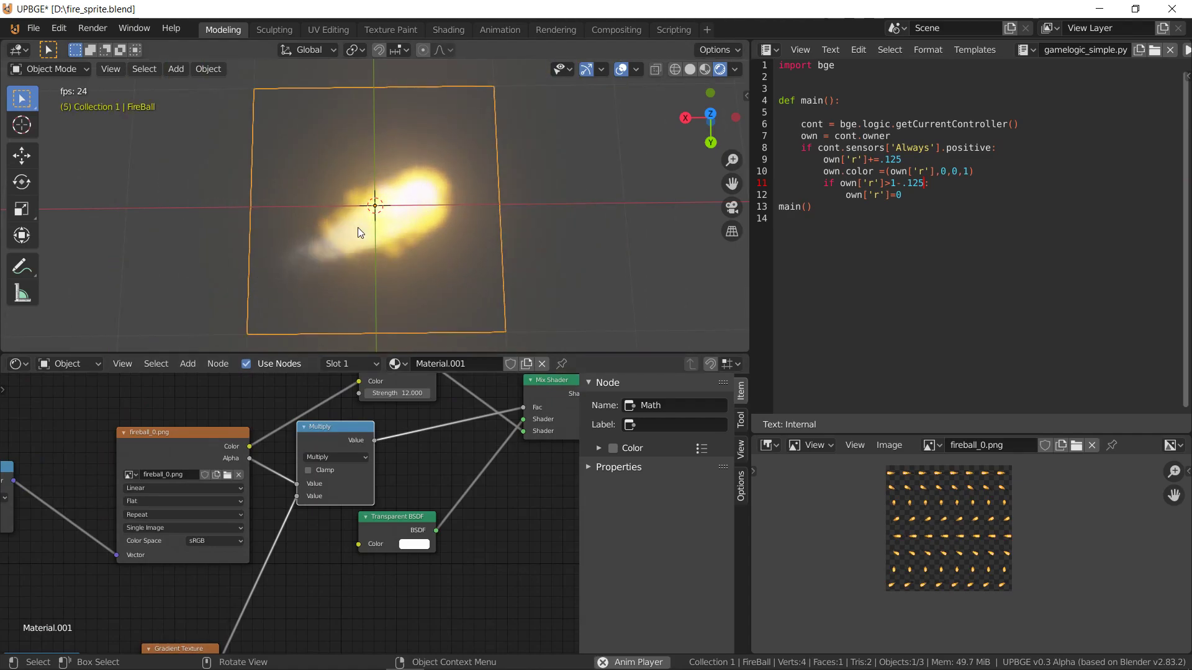
{"action": "scroll", "coordinate": [264, 289], "scroll_direction": "up", "scroll_amount": 3}
{"action": "middle_click_drag", "start_coordinate": [263, 289], "coordinate": [188, 273]}
{"action": "scroll", "coordinate": [174, 300], "scroll_direction": "down", "scroll_amount": 2}
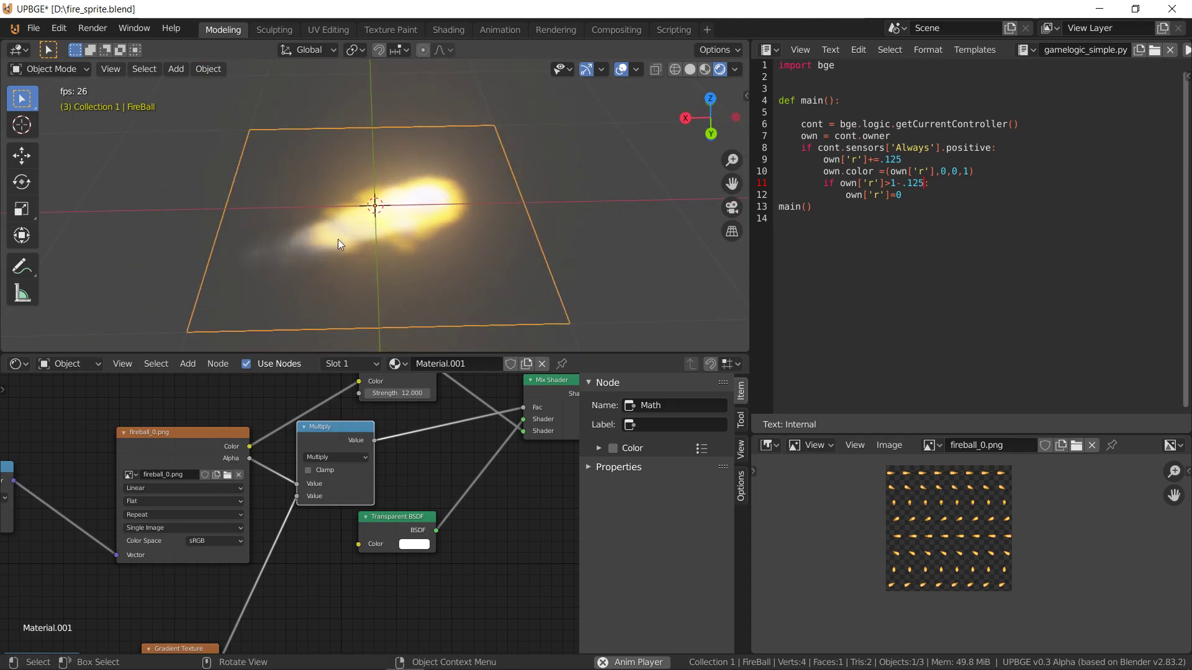
{"action": "key", "text": "Escape"}
Shift the Gradient Texture node slightly left, next to the Subtract node
{"action": "middle_click_drag", "start_coordinate": [149, 651], "coordinate": [384, 469]}
{"action": "scroll", "coordinate": [386, 490], "scroll_direction": "up", "scroll_amount": 1}
{"action": "left_click_drag", "start_coordinate": [417, 474], "coordinate": [461, 454]}
{"action": "left_click", "coordinate": [274, 510]}
{"action": "left_click", "coordinate": [250, 484]}
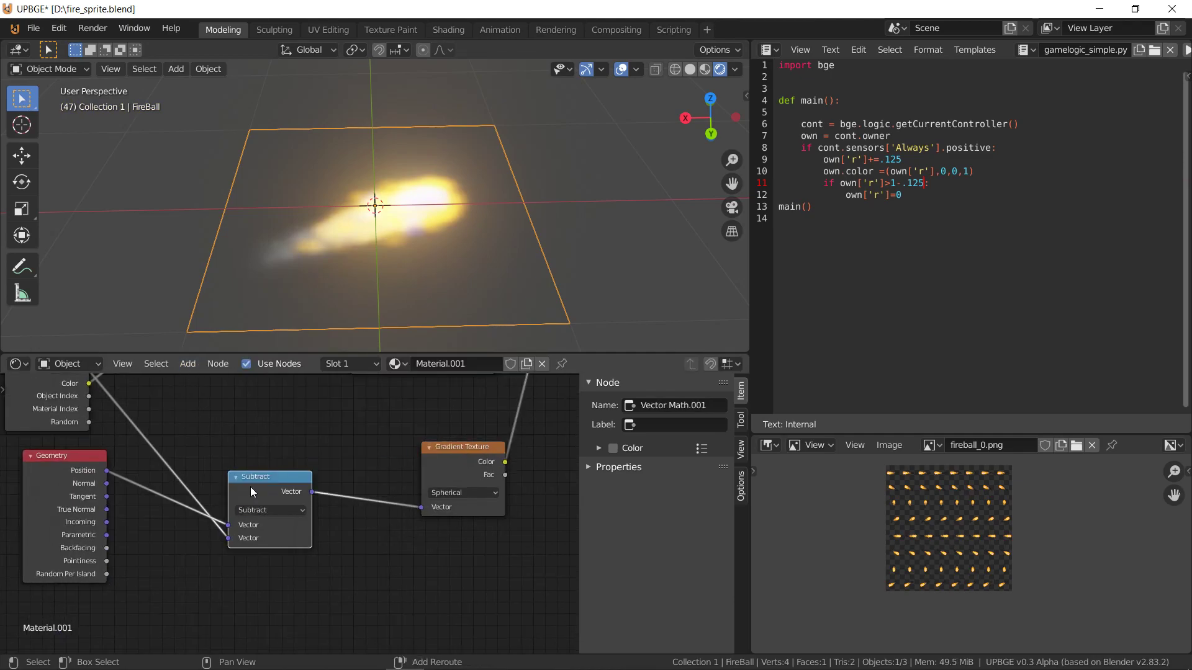
Duplicate the Subtract node between Subtract and the gradient, set it to Scale at 1.400
{"action": "key", "text": "shift+d"}
{"action": "left_click", "coordinate": [369, 486]}
{"action": "left_click", "coordinate": [398, 511]}
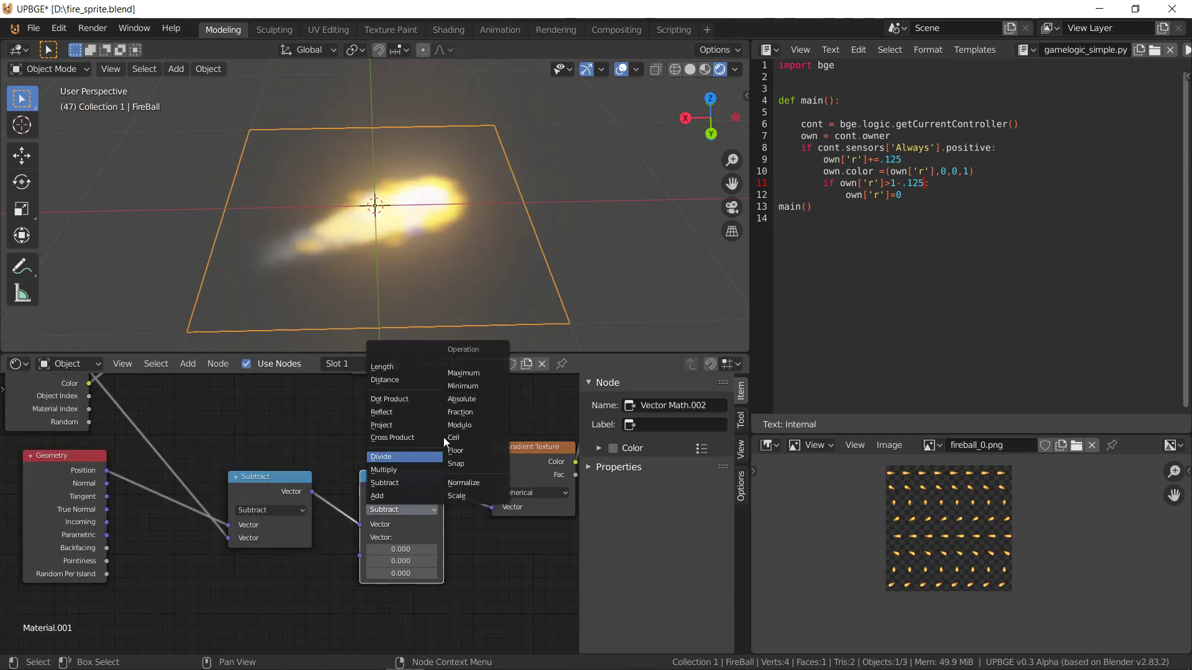
{"action": "left_click", "coordinate": [460, 497]}
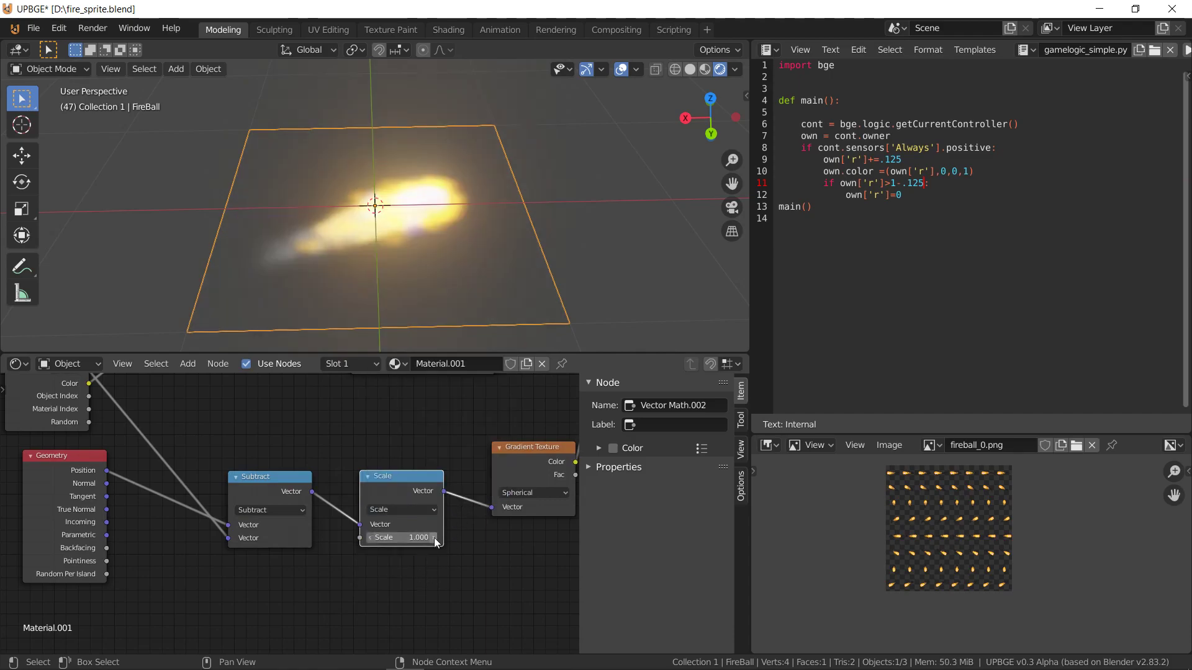
{"action": "left_click_drag", "start_coordinate": [404, 537], "coordinate": [435, 538]}
Preview the fade during playback and bring the Scale factor back to 1.000
{"action": "key", "text": "space"}
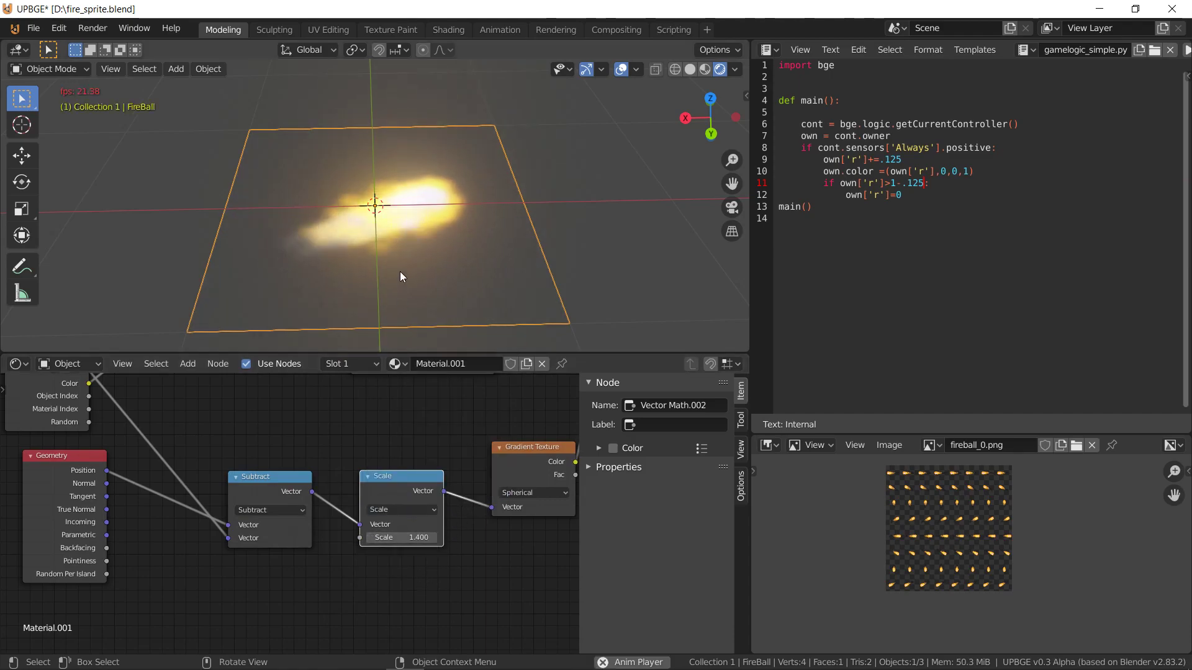
{"action": "left_click", "coordinate": [369, 538]}
{"action": "left_click", "coordinate": [370, 537]}
{"action": "left_click", "coordinate": [370, 538]}
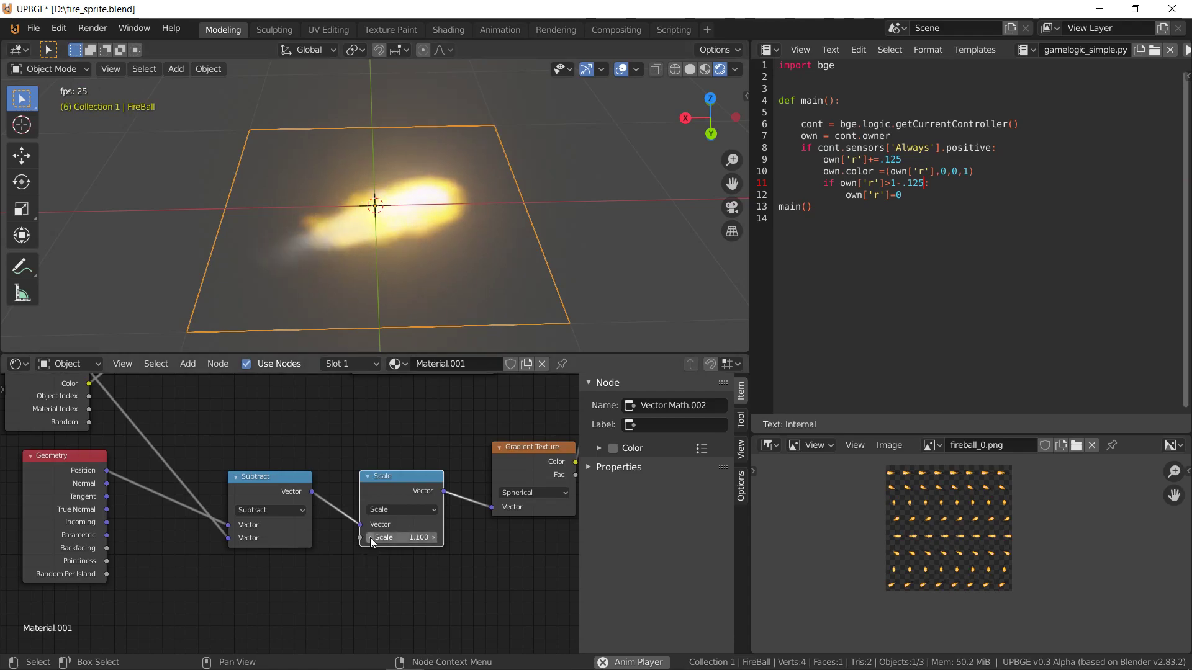
{"action": "left_click", "coordinate": [370, 537]}
{"action": "middle_click_drag", "start_coordinate": [303, 206], "coordinate": [299, 257]}
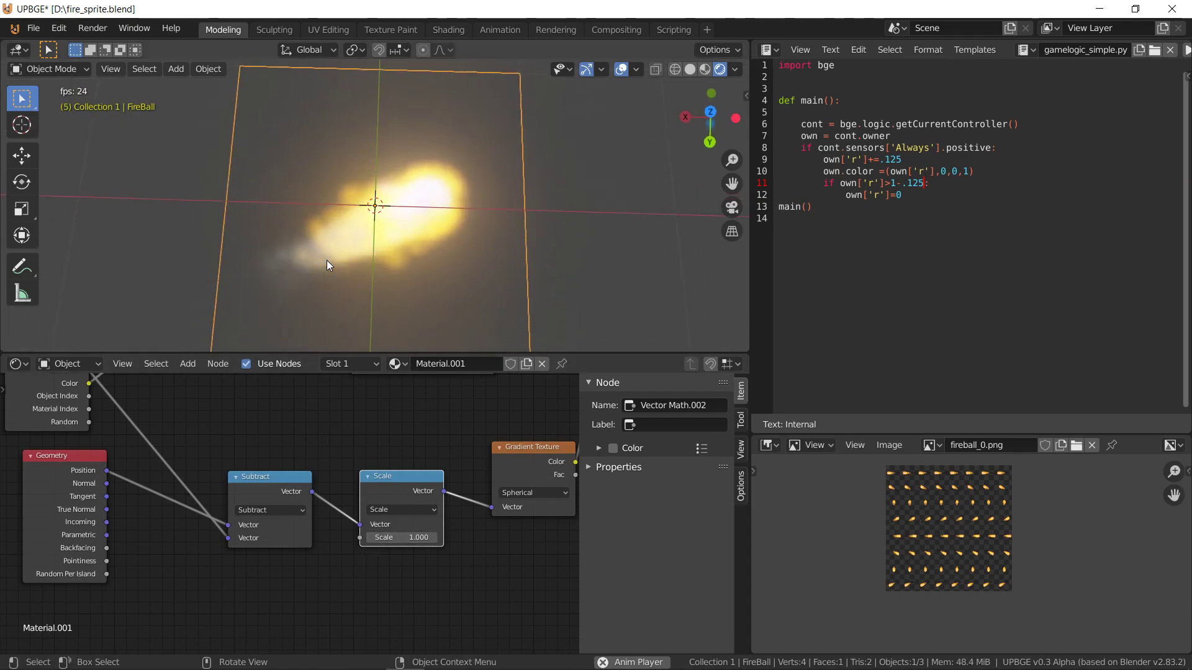
{"action": "key", "text": "space"}
Zoom out over the whole node tree and collapse the fireball_0.png Image Texture node
{"action": "scroll", "coordinate": [442, 515], "scroll_direction": "down", "scroll_amount": 4}
{"action": "middle_click_drag", "start_coordinate": [426, 525], "coordinate": [399, 563]}
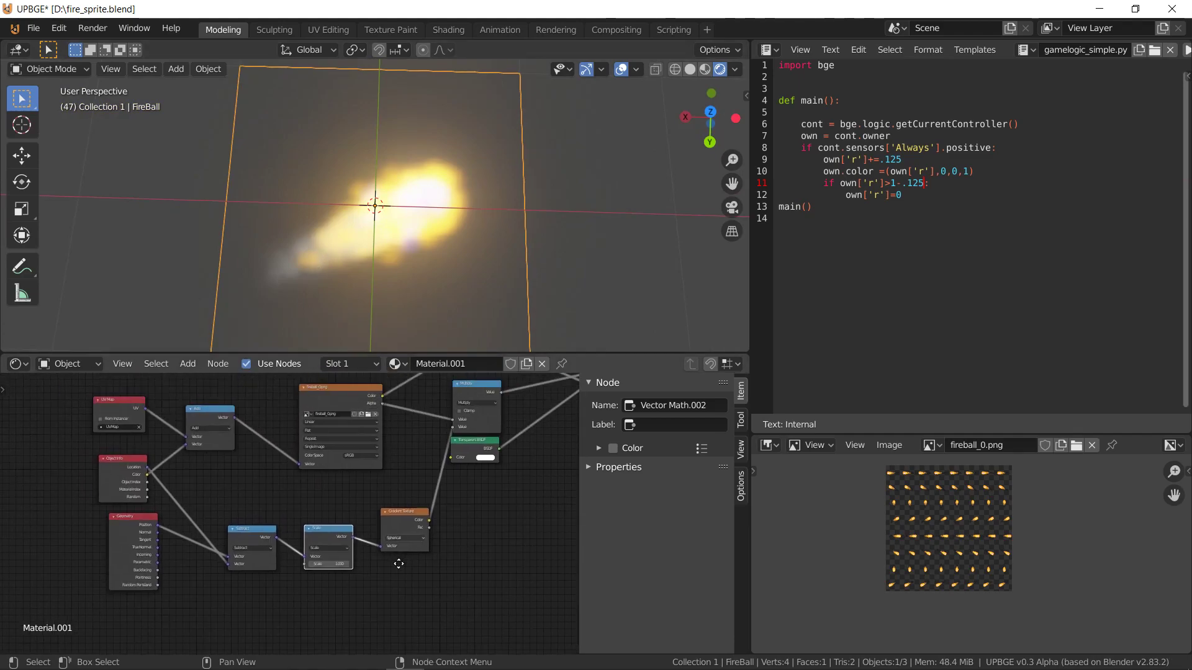
{"action": "scroll", "coordinate": [440, 492], "scroll_direction": "down", "scroll_amount": 3}
{"action": "middle_click_drag", "start_coordinate": [442, 489], "coordinate": [372, 566]}
{"action": "scroll", "coordinate": [425, 506], "scroll_direction": "up", "scroll_amount": 2}
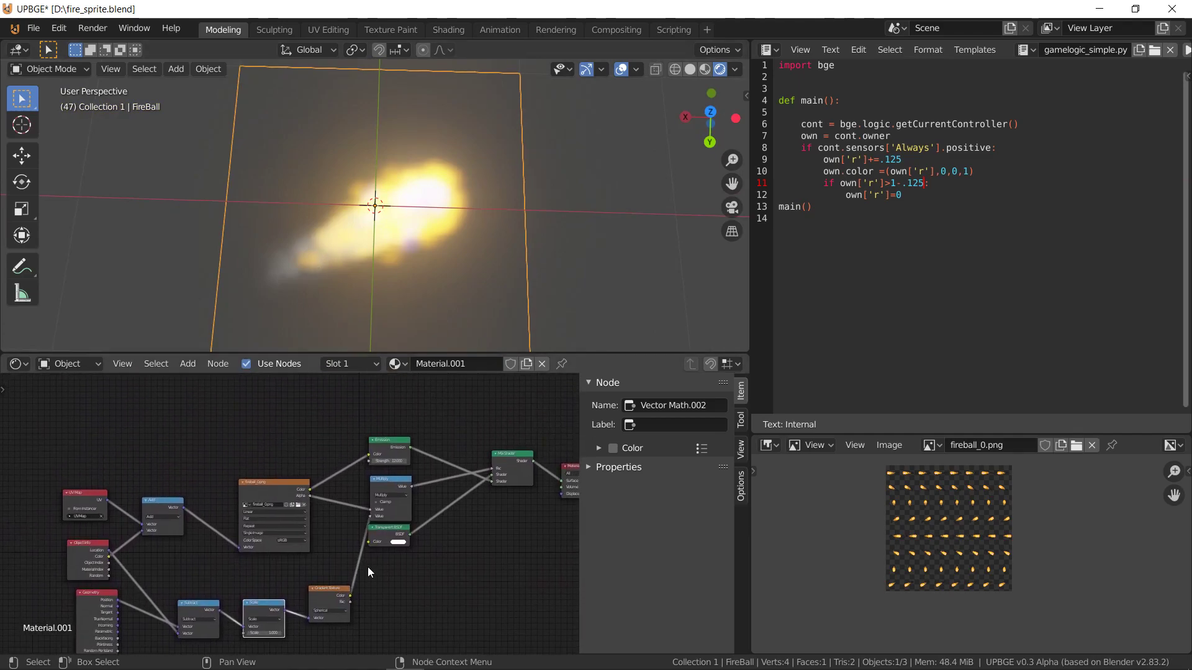
{"action": "left_click", "coordinate": [241, 478]}
{"action": "left_click", "coordinate": [243, 482]}
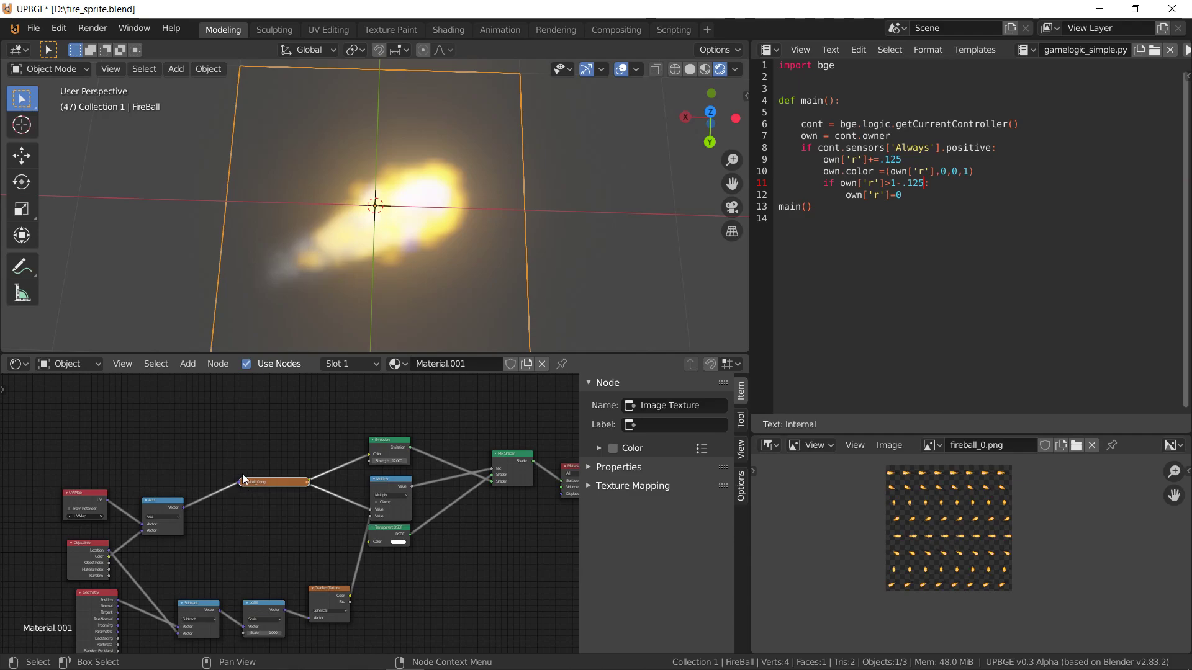